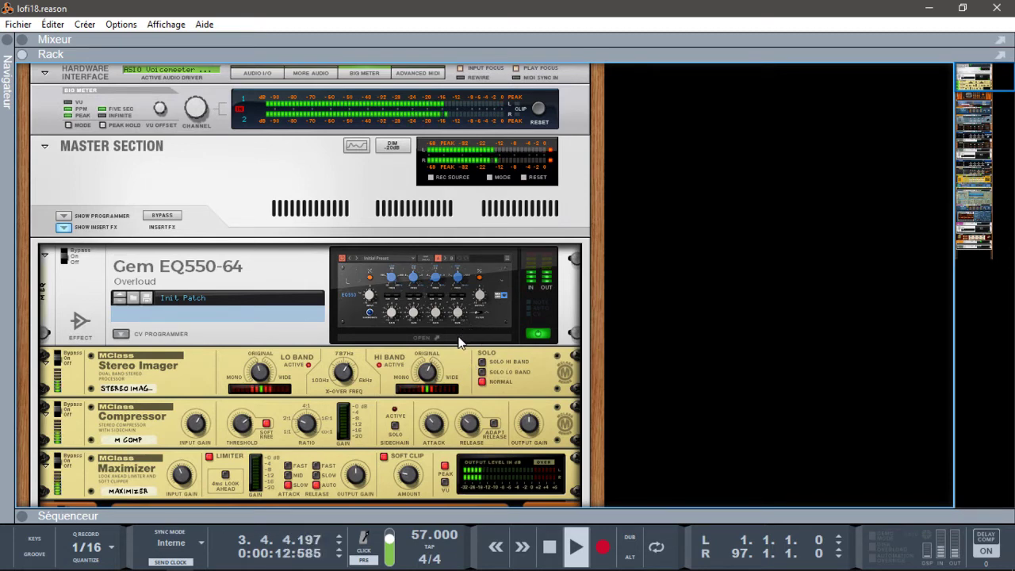
Examine the Gem EQ550-64 equalizer in the master section inserts and its list of presets, leaving its editor closed.
{"action": "left_click", "coordinate": [461, 338]}
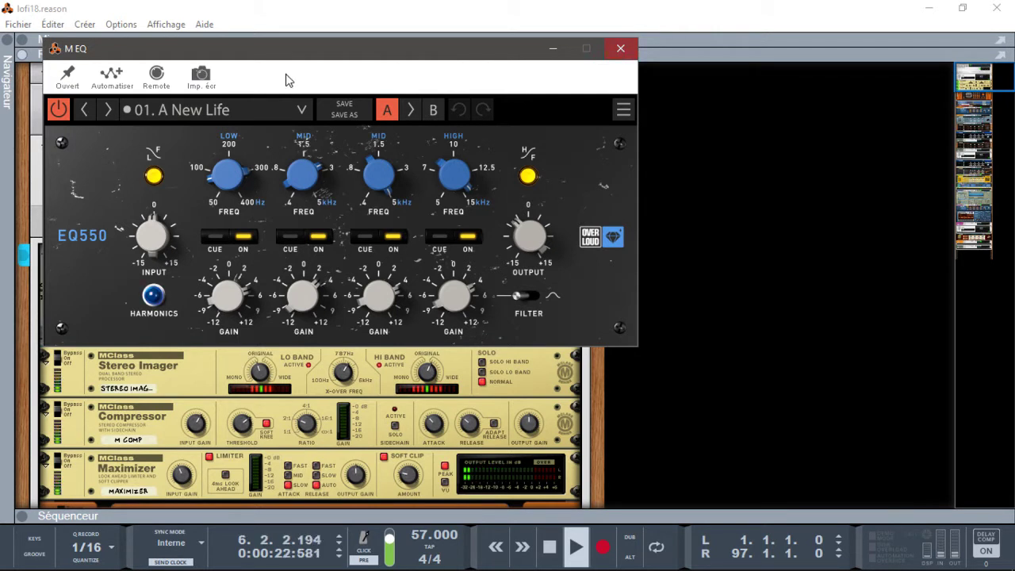
{"action": "left_click", "coordinate": [301, 111]}
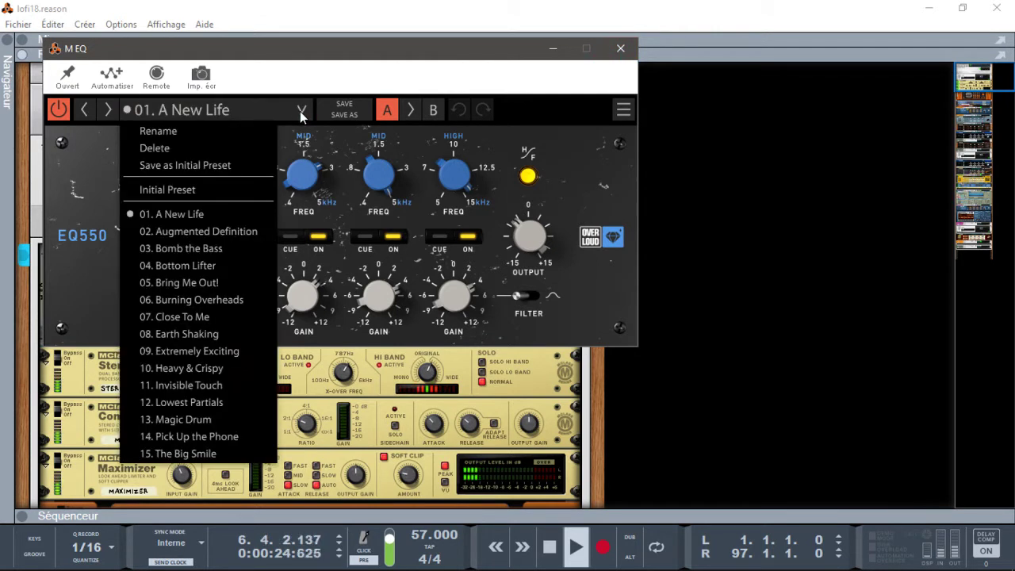
{"action": "left_click", "coordinate": [620, 52]}
{"action": "left_click", "coordinate": [620, 50]}
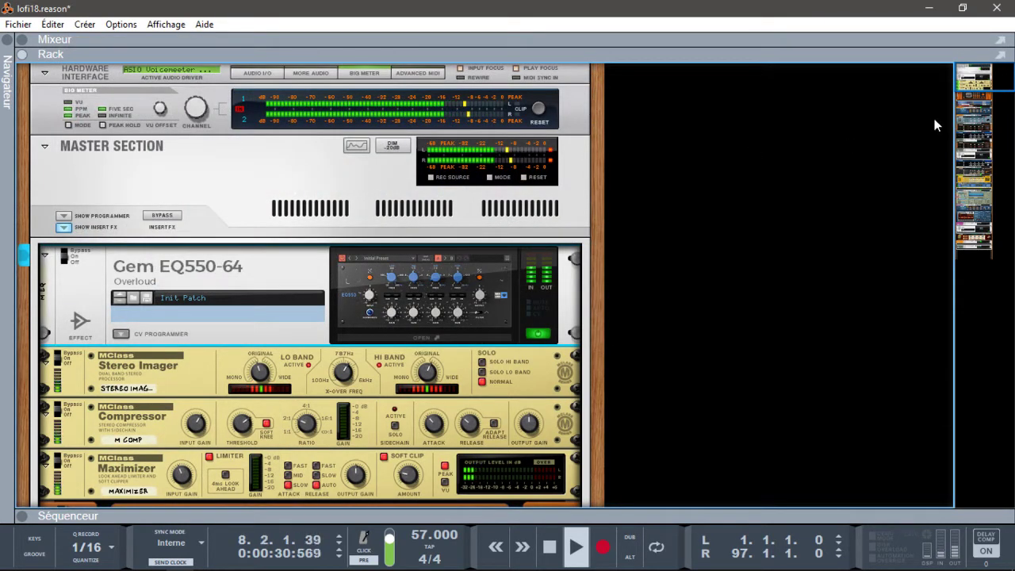
Unfold the Dr. OctoRex Programmer below the master effects to show the loop's slices and synth parameters.
{"action": "left_click_drag", "start_coordinate": [971, 76], "coordinate": [973, 94]}
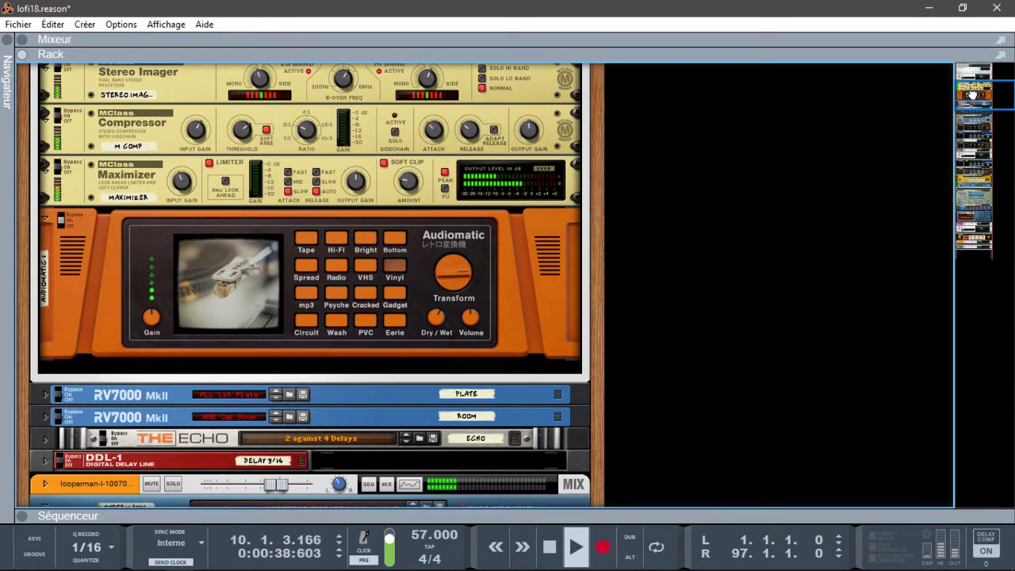
{"action": "left_click_drag", "start_coordinate": [973, 94], "coordinate": [981, 106]}
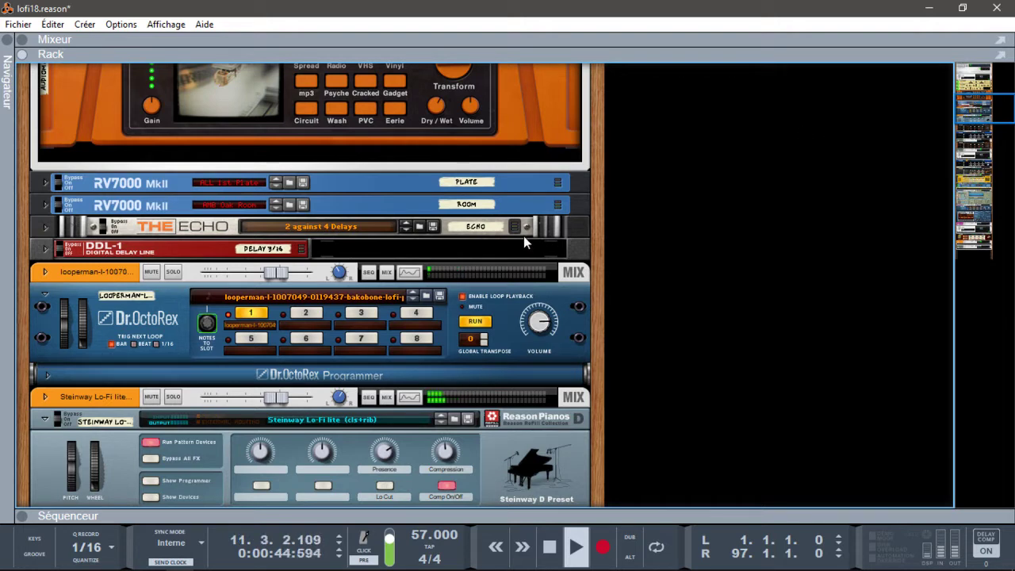
{"action": "left_click", "coordinate": [46, 374]}
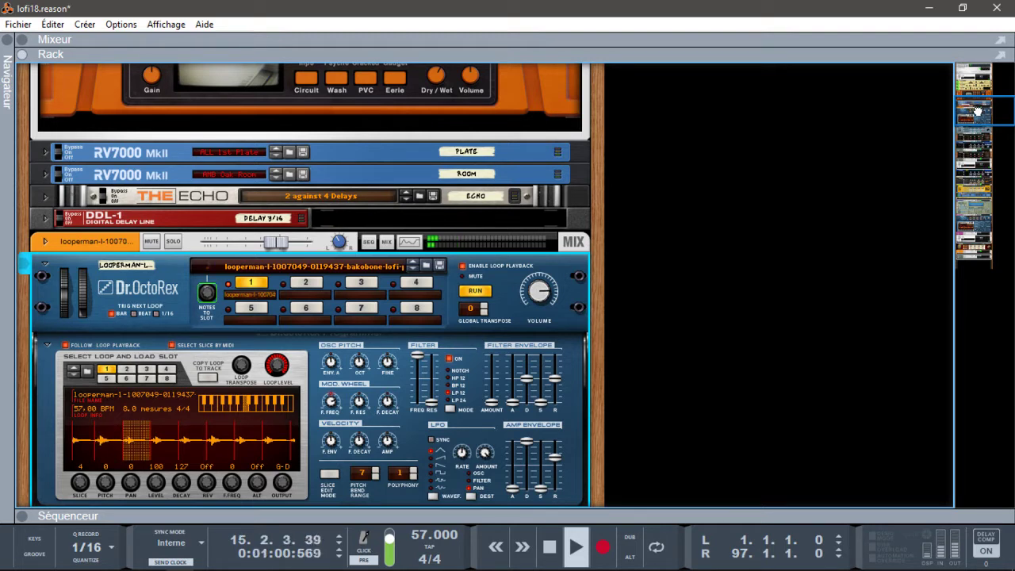
{"action": "left_click_drag", "start_coordinate": [977, 112], "coordinate": [977, 119]}
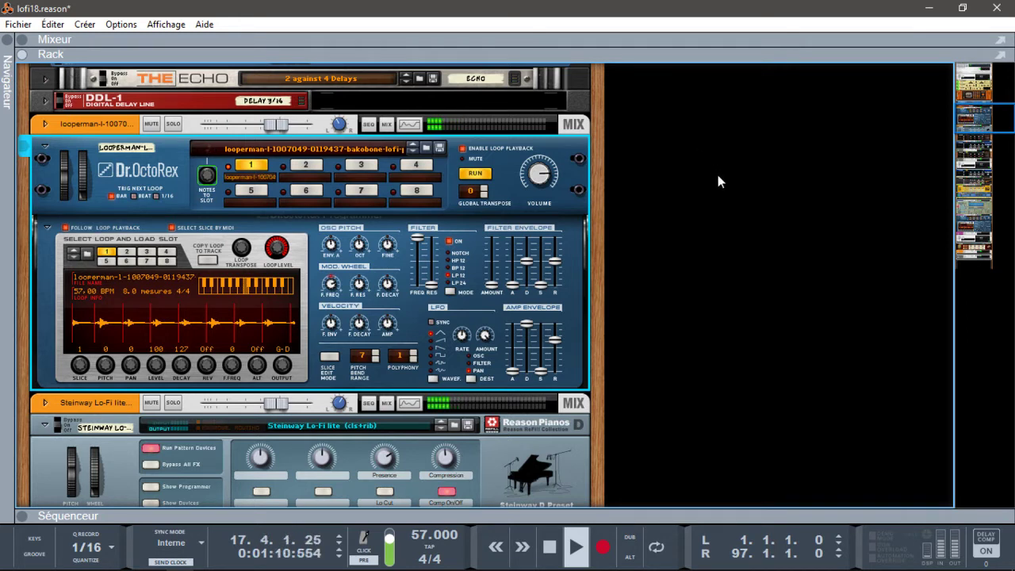
Show the devices inside the first Linn Drum Combinator, located below the Steinway Lo-Fi piano.
{"action": "key", "text": "Down"}
{"action": "key", "text": "Down"}
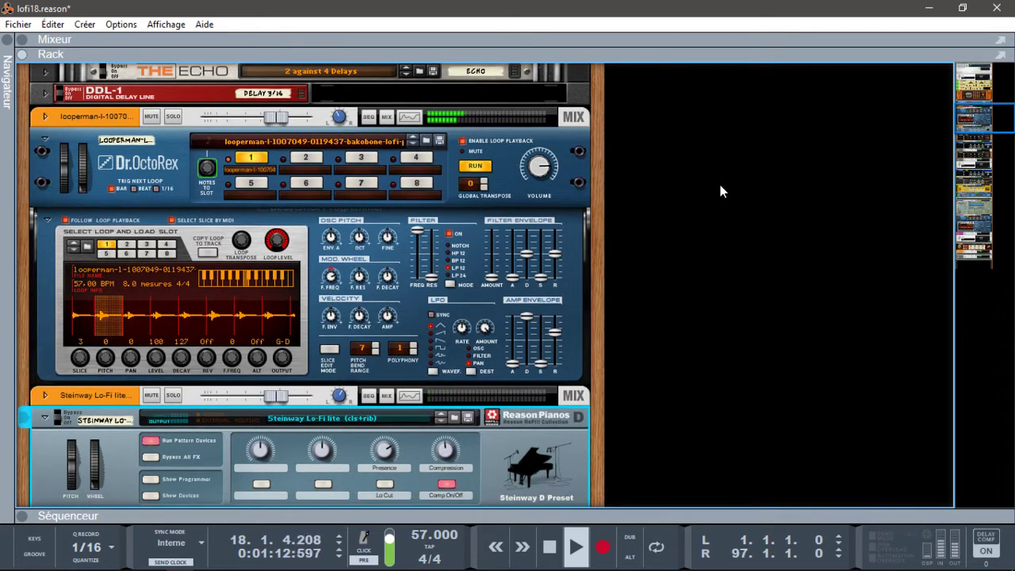
{"action": "key", "text": "Down"}
{"action": "key", "text": "Down"}
{"action": "key", "text": "Down"}
{"action": "key", "text": "Down"}
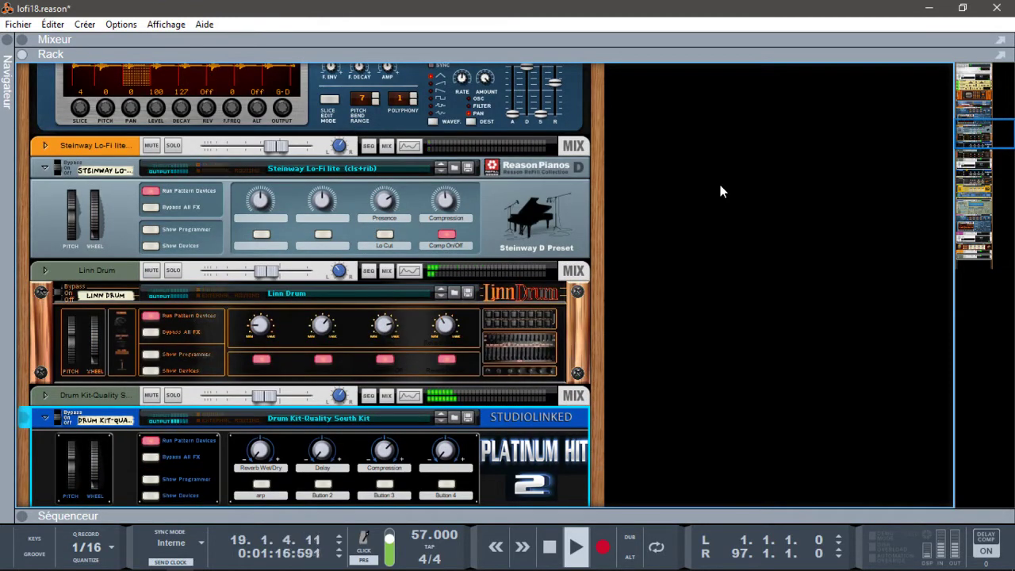
{"action": "key", "text": "Down"}
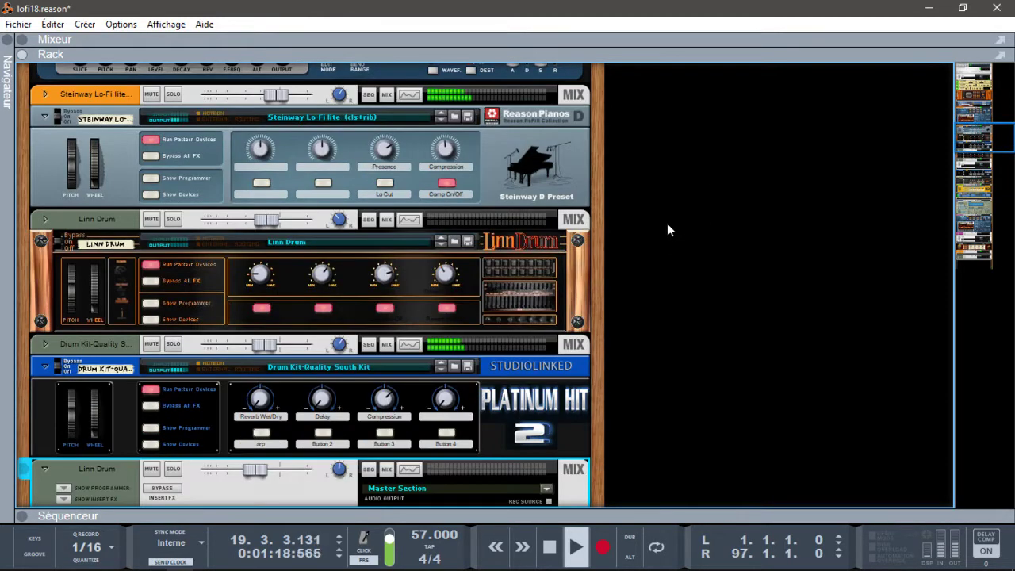
{"action": "left_click", "coordinate": [151, 318]}
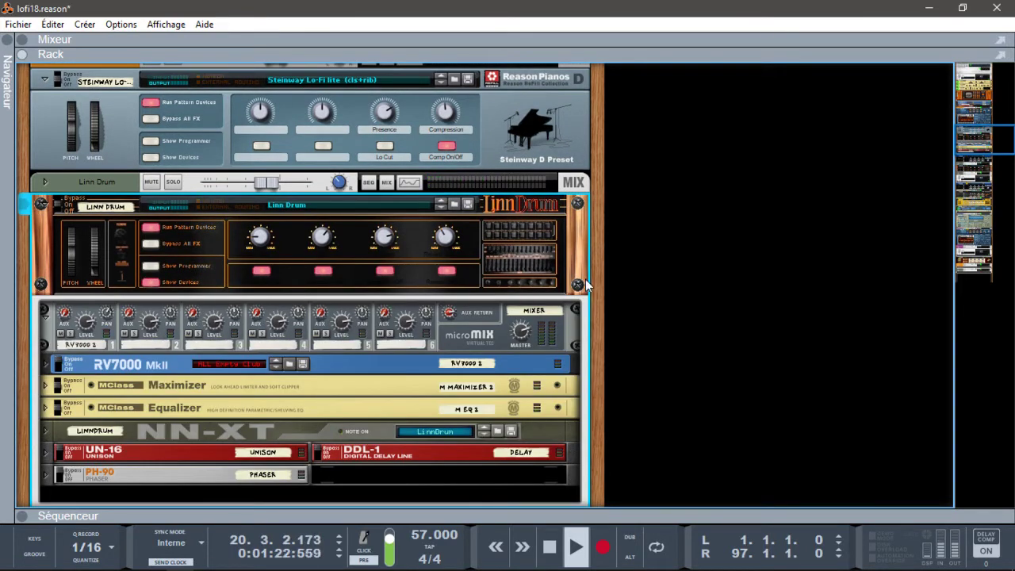
Examine the first Linn Drum's internal devices, from the microMIX and RV7000 through the NN-XT to the delay and phaser.
{"action": "key", "text": "Down"}
{"action": "key", "text": "Down"}
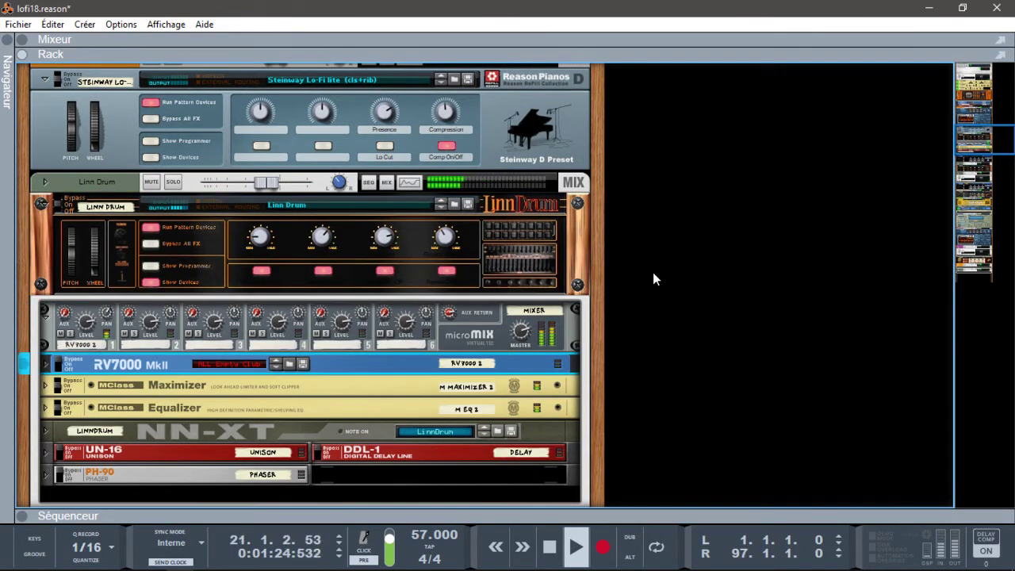
{"action": "key", "text": "Down"}
{"action": "key", "text": "Down"}
{"action": "key", "text": "Down"}
{"action": "key", "text": "Down"}
{"action": "key", "text": "Down"}
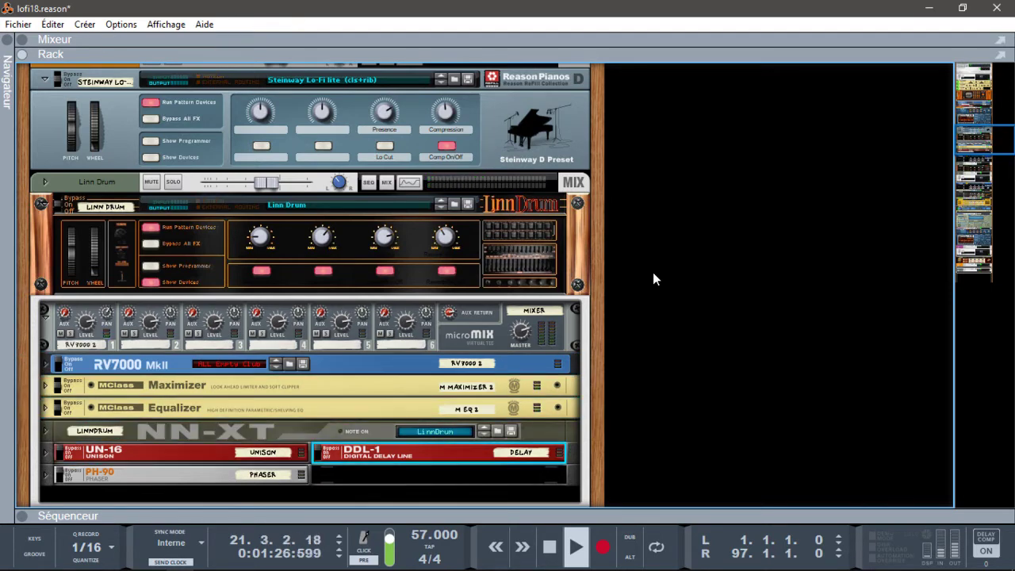
{"action": "key", "text": "Down"}
{"action": "key", "text": "Down"}
{"action": "key", "text": "Down"}
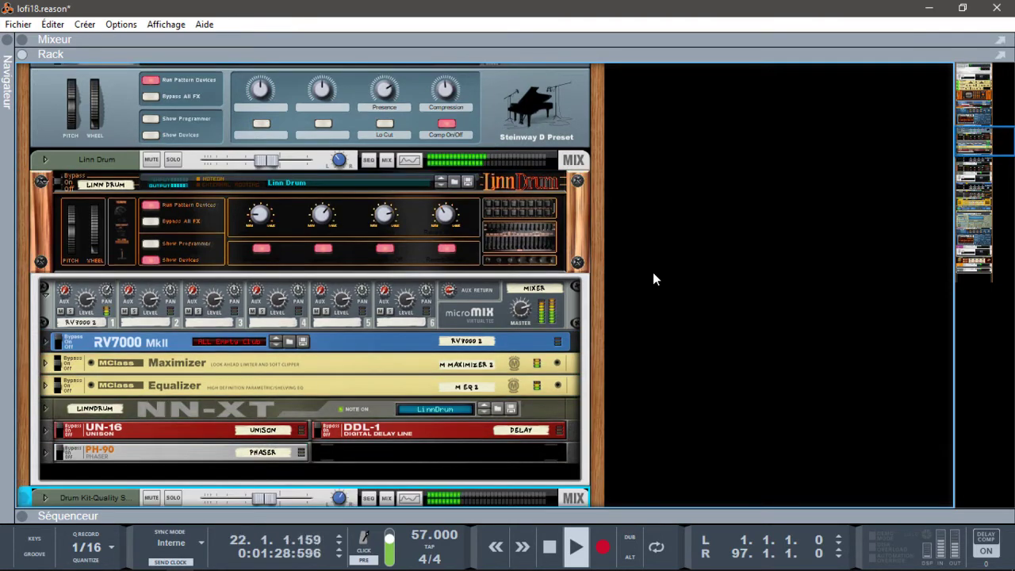
Show the devices inside the Drum Kit-Quality South Kit Combinator.
{"action": "key", "text": "Down"}
{"action": "key", "text": "Down"}
{"action": "key", "text": "Down"}
{"action": "key", "text": "Down"}
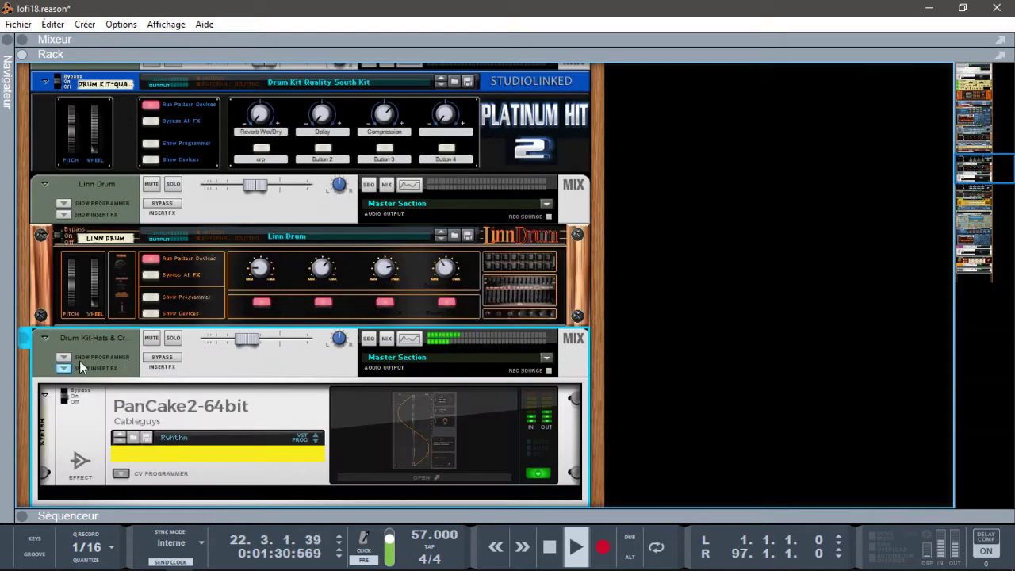
{"action": "left_click", "coordinate": [148, 160]}
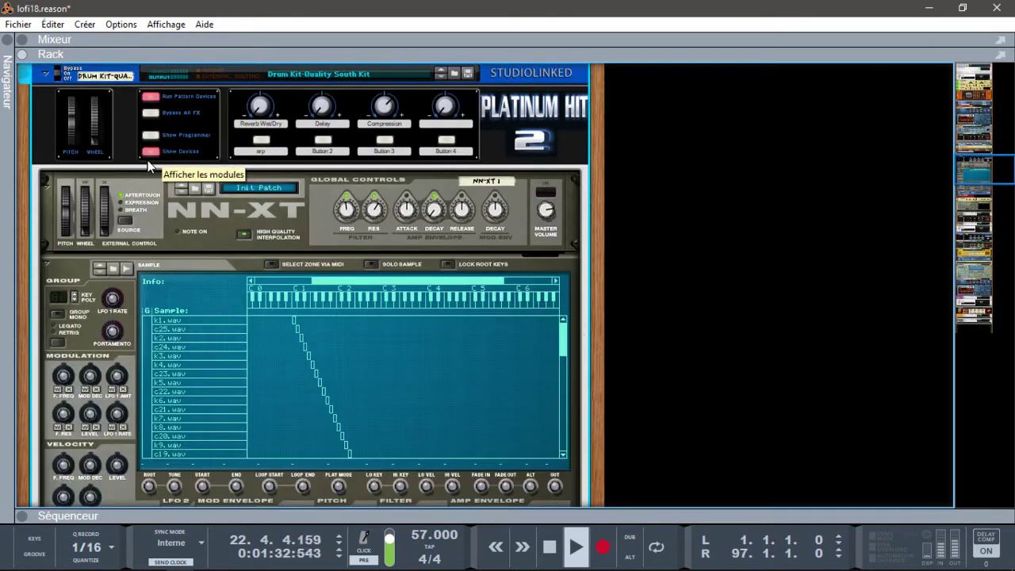
Examine the South Kit's NN-XT sample map, its reverb, delay and compressor, and the RPG-8 arpeggiator.
{"action": "scroll", "coordinate": [562, 204], "scroll_direction": "down", "scroll_amount": 3}
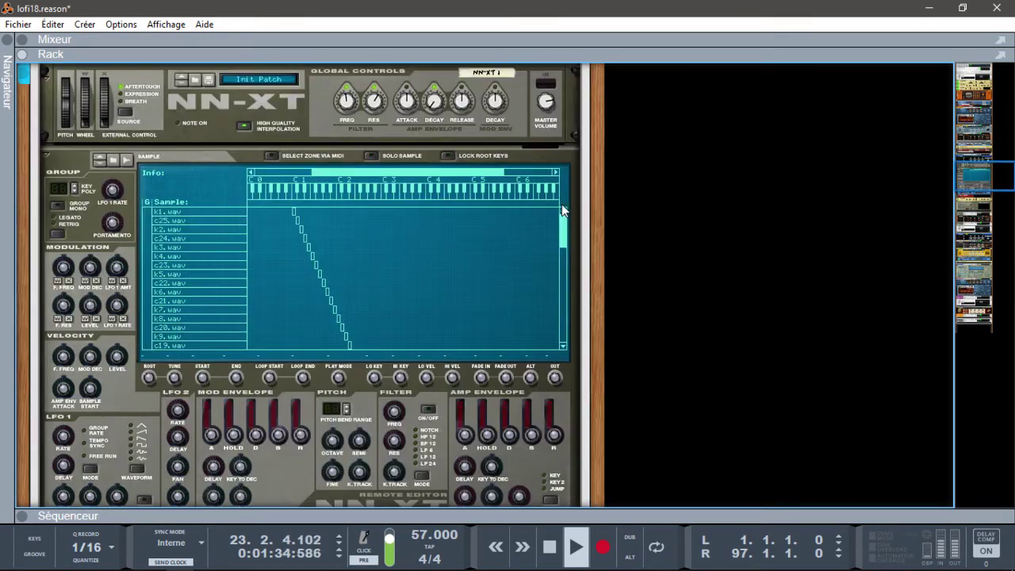
{"action": "scroll", "coordinate": [562, 204], "scroll_direction": "down", "scroll_amount": 5}
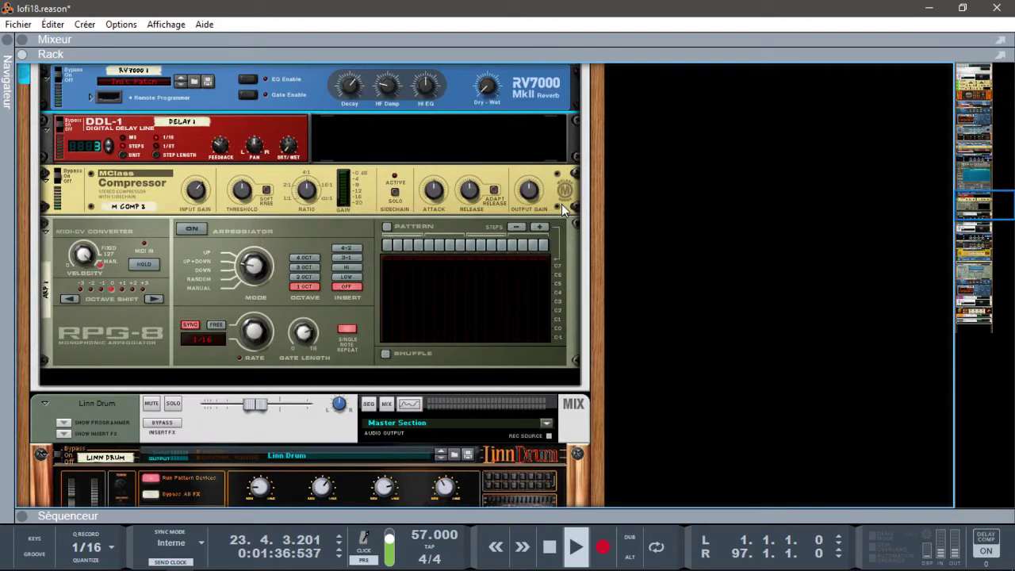
{"action": "left_click", "coordinate": [505, 321]}
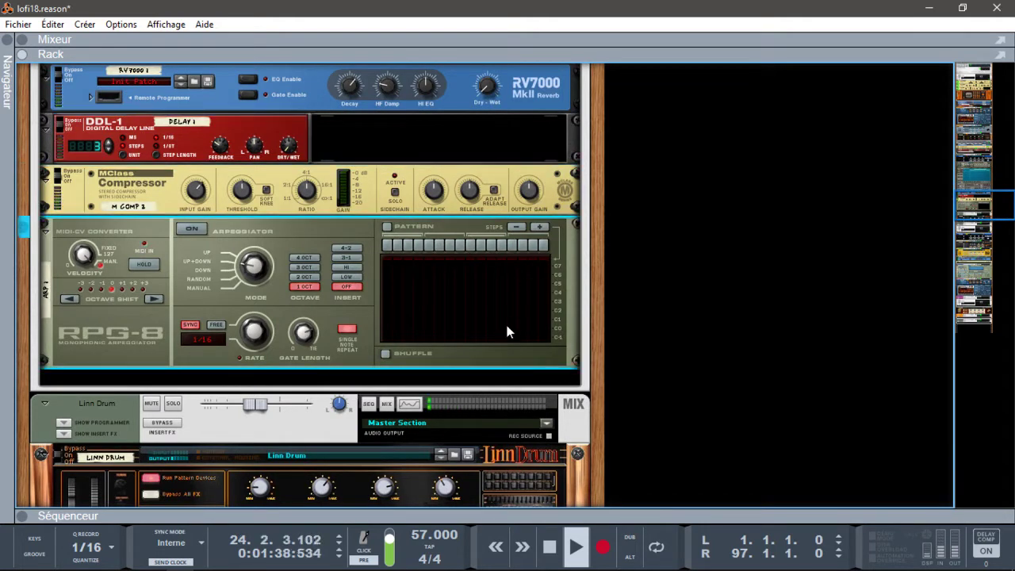
{"action": "scroll", "coordinate": [506, 321], "scroll_direction": "up", "scroll_amount": 2}
{"action": "scroll", "coordinate": [506, 321], "scroll_direction": "down", "scroll_amount": 3}
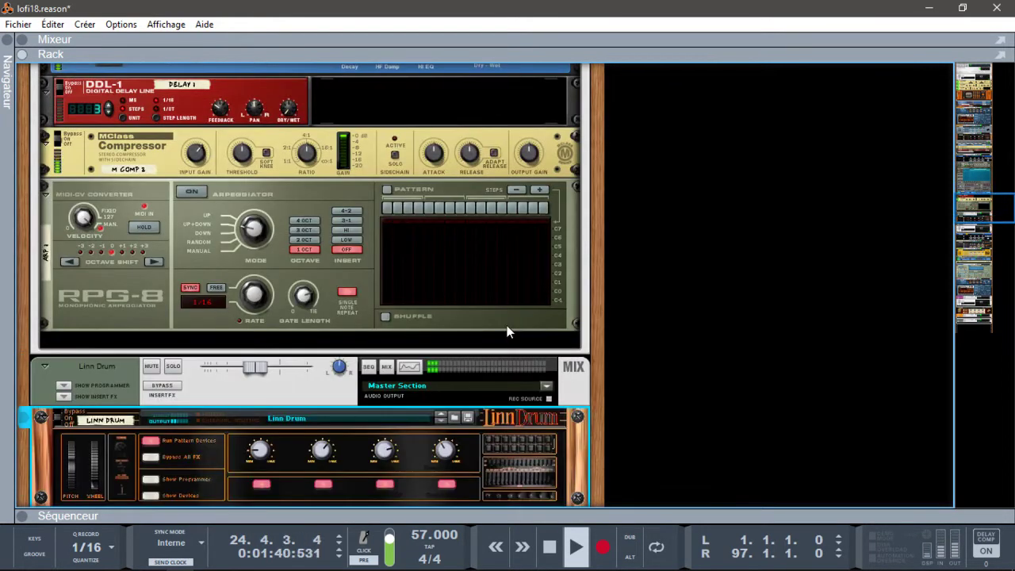
Inspect the panning wave in the PanCake2 editor on the Drum Kit-Hats & Crashes channel, then close the editor.
{"action": "scroll", "coordinate": [506, 323], "scroll_direction": "down", "scroll_amount": 5}
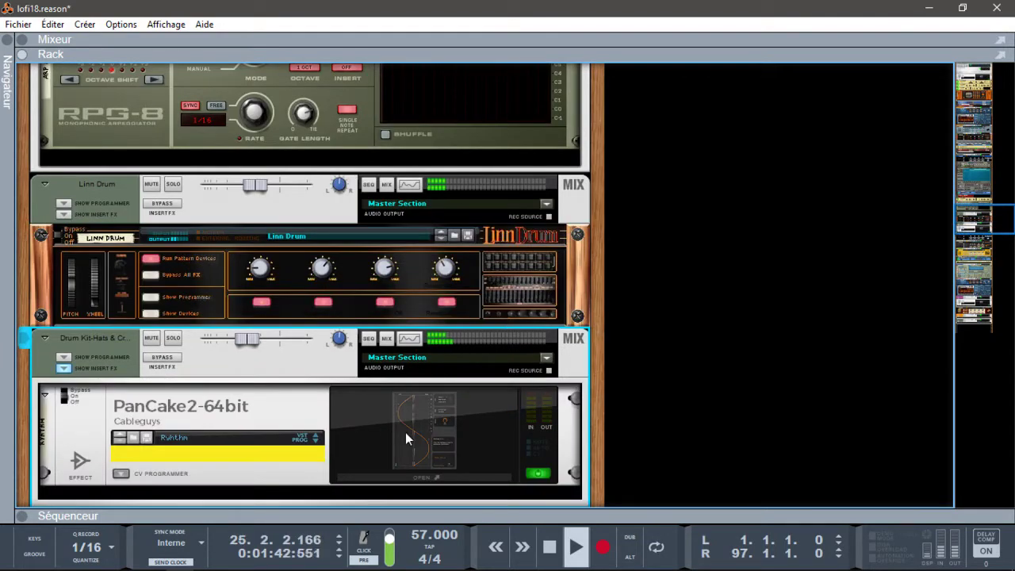
{"action": "left_click", "coordinate": [414, 476]}
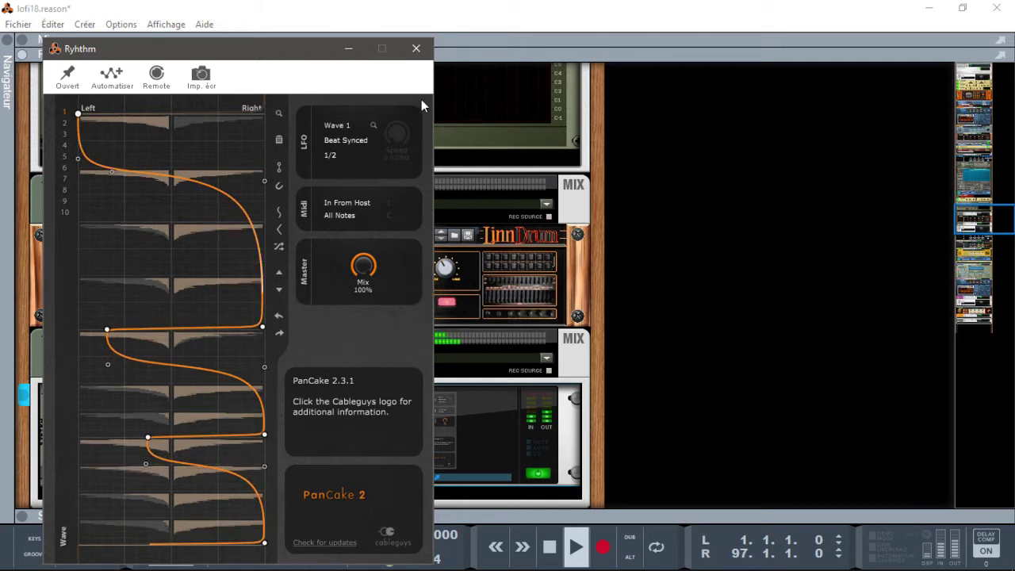
{"action": "left_click", "coordinate": [415, 49]}
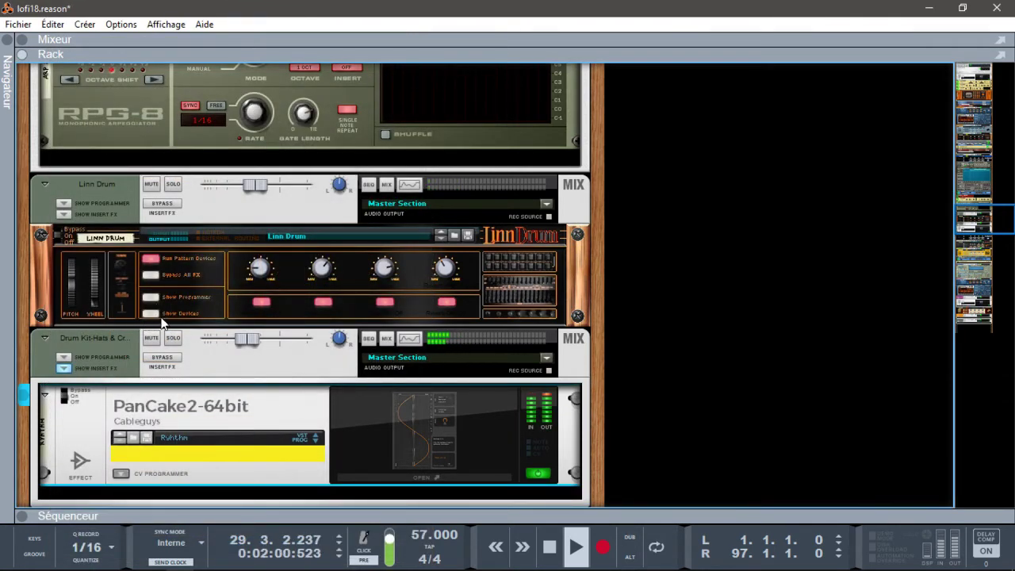
Show the devices inside the second Linn Drum Combinator and look through its mixer, NN-XT and effects.
{"action": "left_click", "coordinate": [153, 316]}
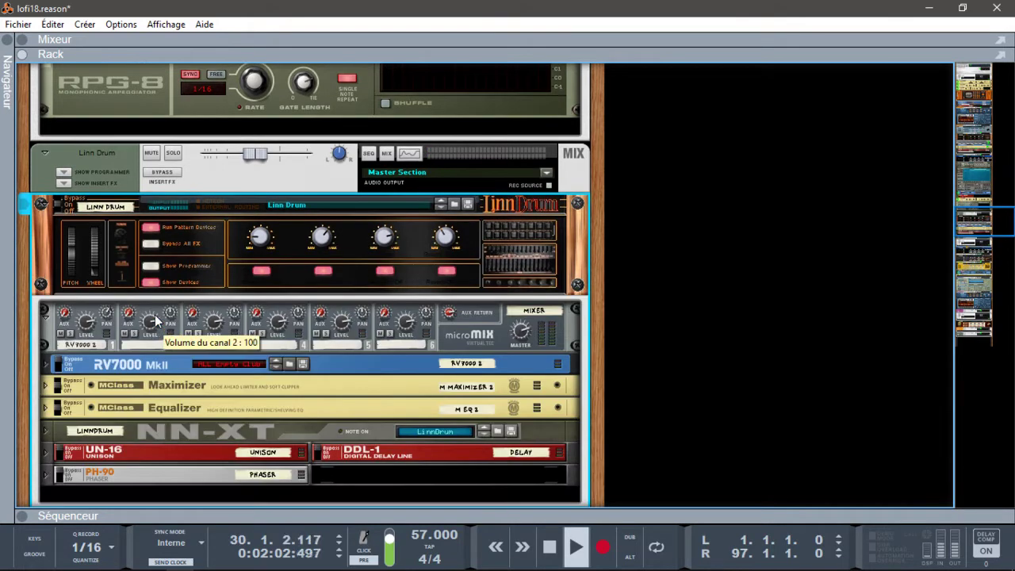
{"action": "key", "text": "Down"}
{"action": "key", "text": "Down"}
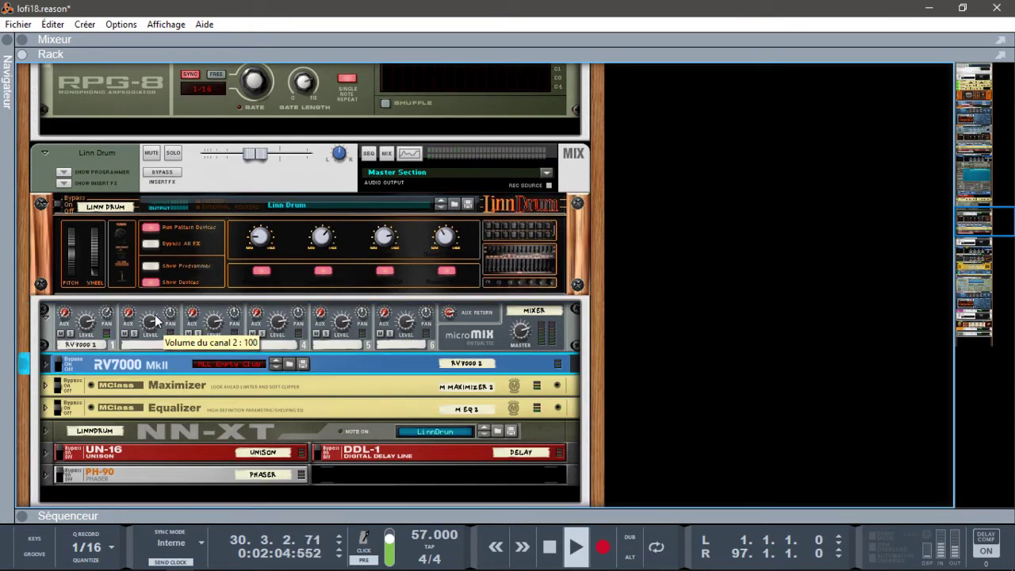
{"action": "key", "text": "Down"}
{"action": "key", "text": "Down"}
{"action": "key", "text": "Down"}
{"action": "key", "text": "Down"}
{"action": "key", "text": "Down"}
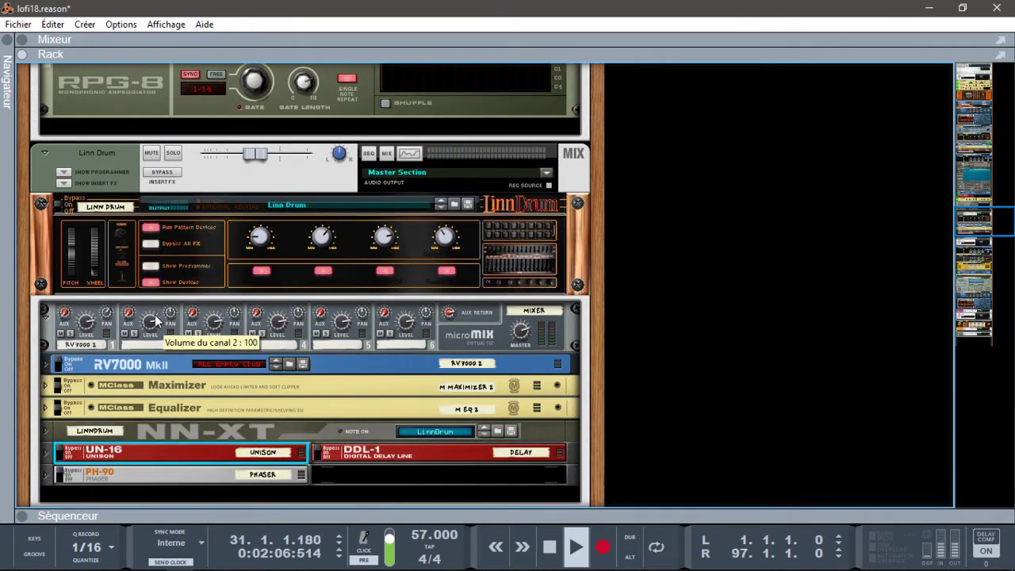
{"action": "key", "text": "Down"}
{"action": "key", "text": "Down"}
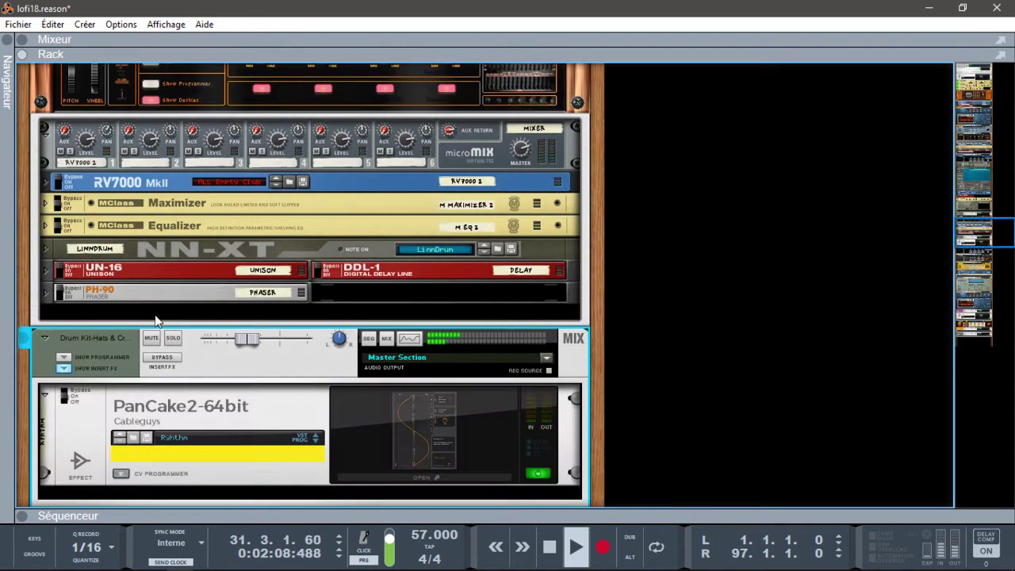
Review the Hats & Crashes channel's PanCake2 wave and LFO settings once more, leaving the editor closed.
{"action": "key", "text": "Down"}
{"action": "key", "text": "Down"}
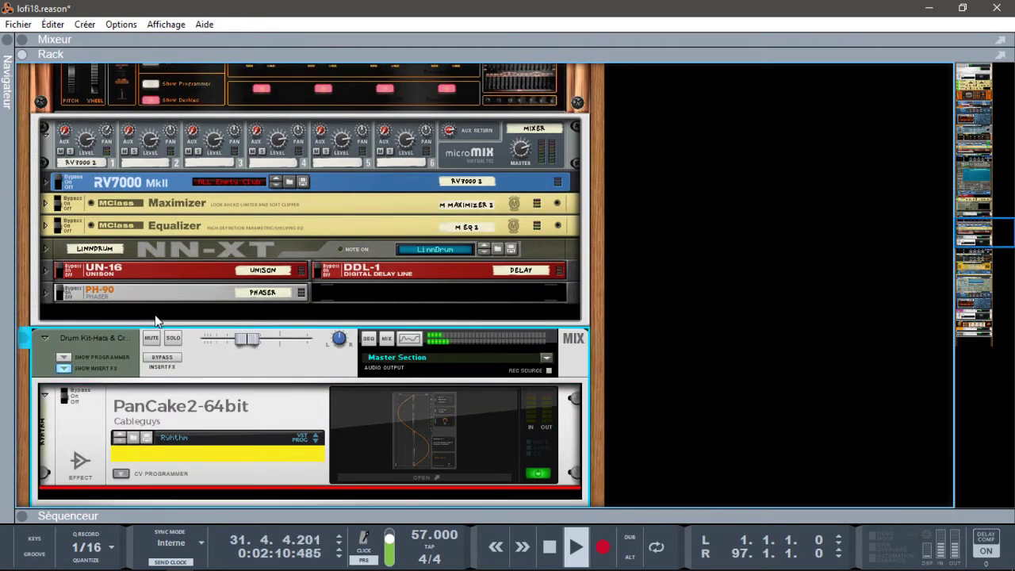
{"action": "left_click", "coordinate": [381, 478]}
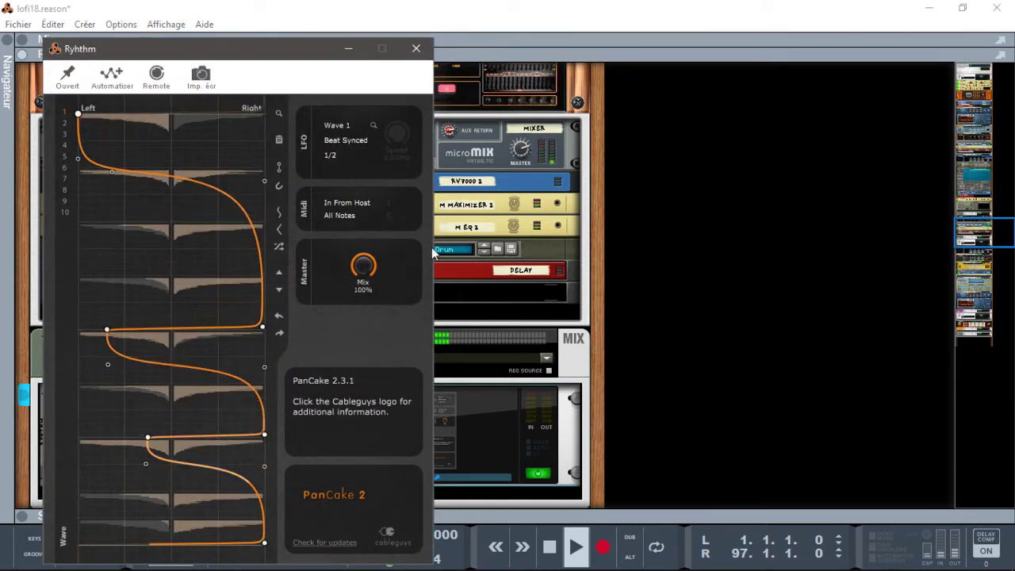
{"action": "left_click", "coordinate": [420, 51]}
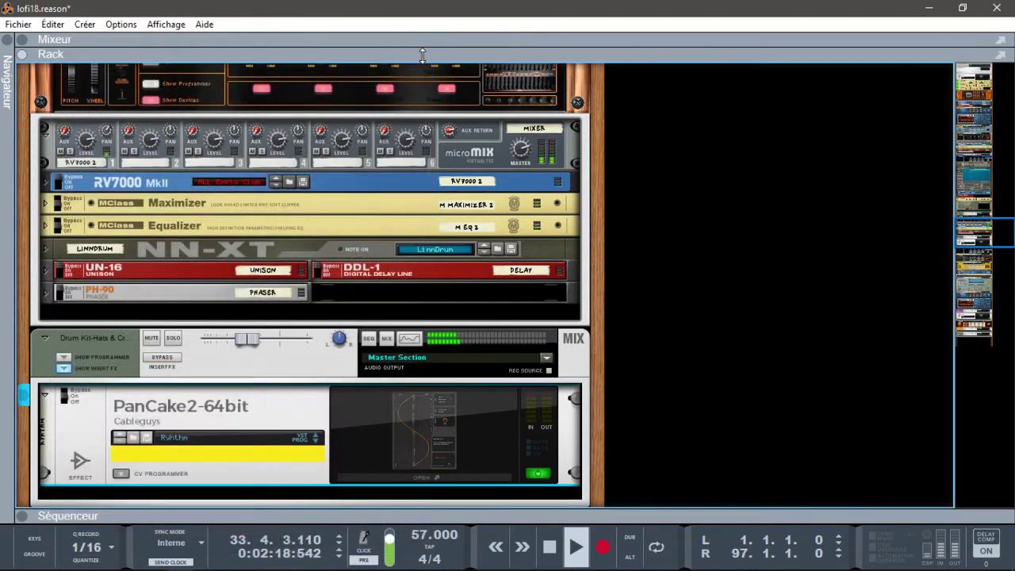
Show the devices inside the Drum Kit-Hats & Crashes Kit Combinator and examine its NN-XT samples, effects and arpeggiator.
{"action": "key", "text": "Down"}
{"action": "key", "text": "Down"}
{"action": "key", "text": "Down"}
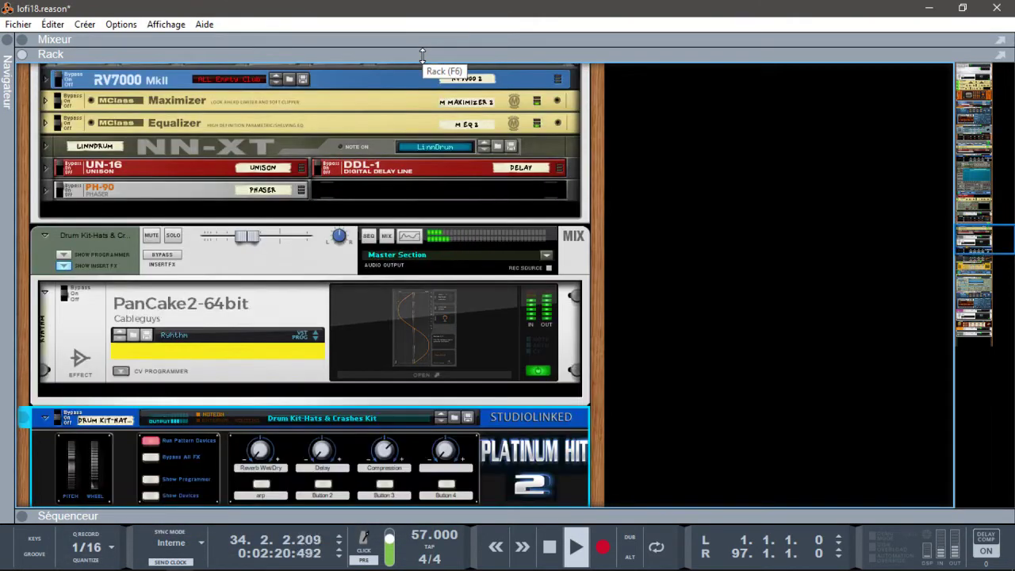
{"action": "key", "text": "Down"}
{"action": "key", "text": "Down"}
{"action": "key", "text": "Down"}
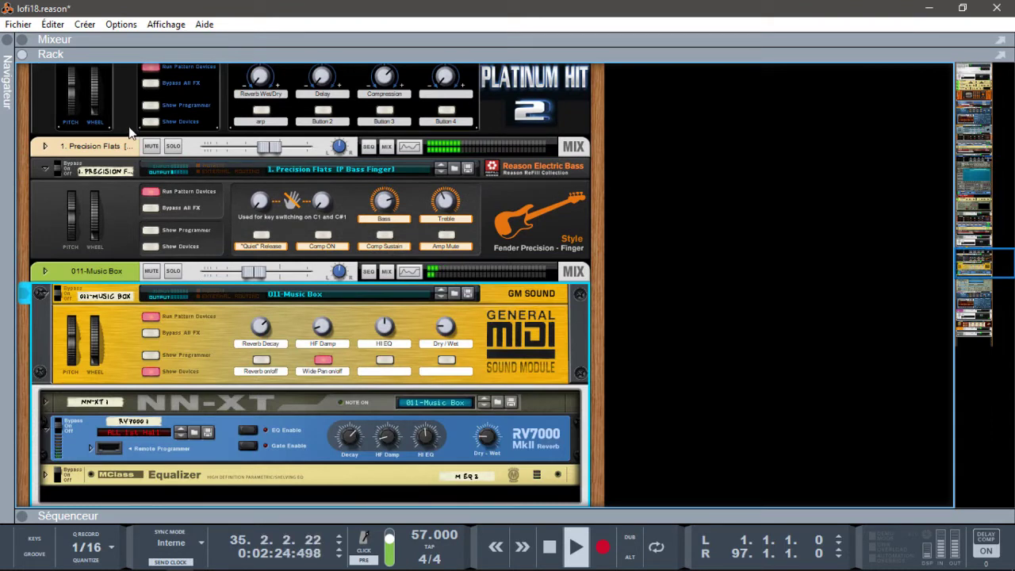
{"action": "left_click", "coordinate": [154, 122]}
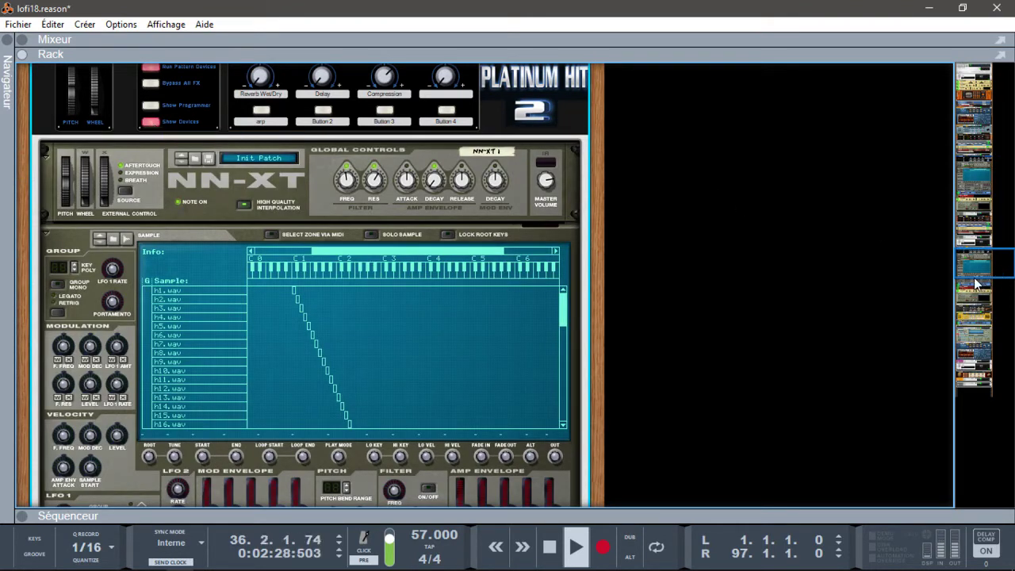
{"action": "scroll", "coordinate": [976, 283], "scroll_direction": "down", "scroll_amount": 2}
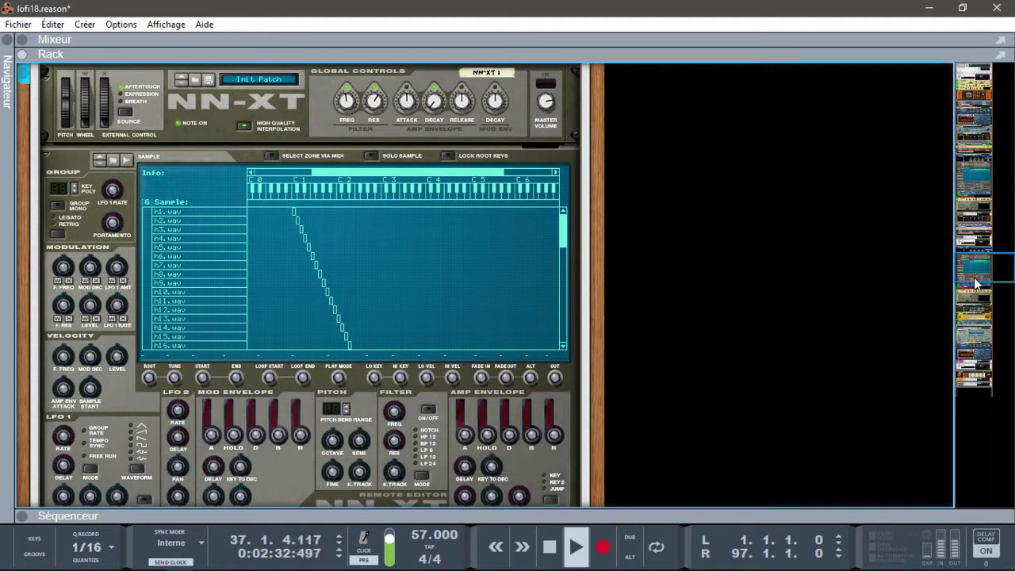
{"action": "left_click", "coordinate": [976, 283]}
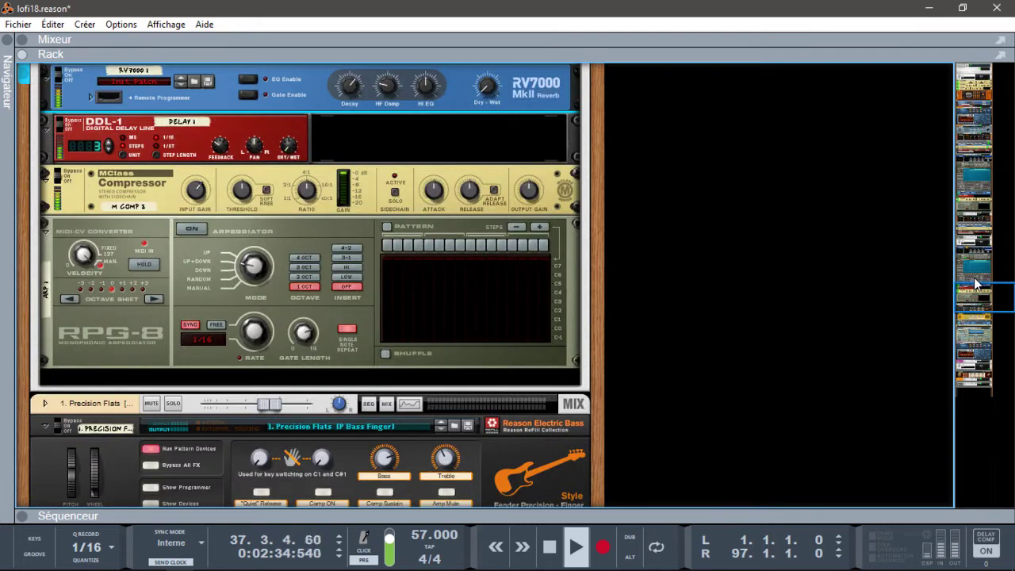
Examine the Hats & Crashes kit's delay, compressor and RPG-8 arpeggiator, continuing down to the Precision Flats bass and 011-Music Box Combinators.
{"action": "key", "text": "Down"}
{"action": "key", "text": "Down"}
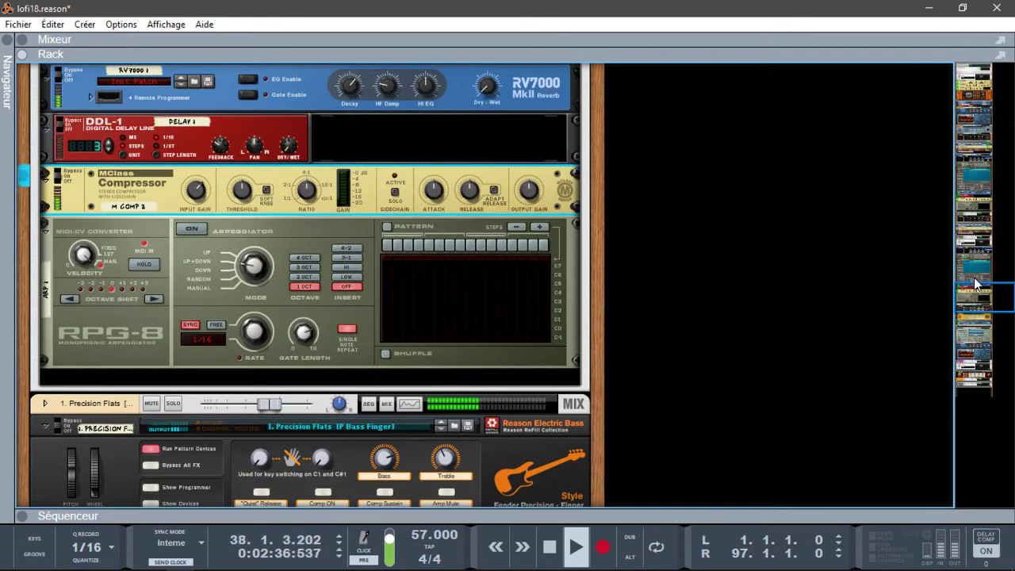
{"action": "key", "text": "Down"}
{"action": "key", "text": "Down"}
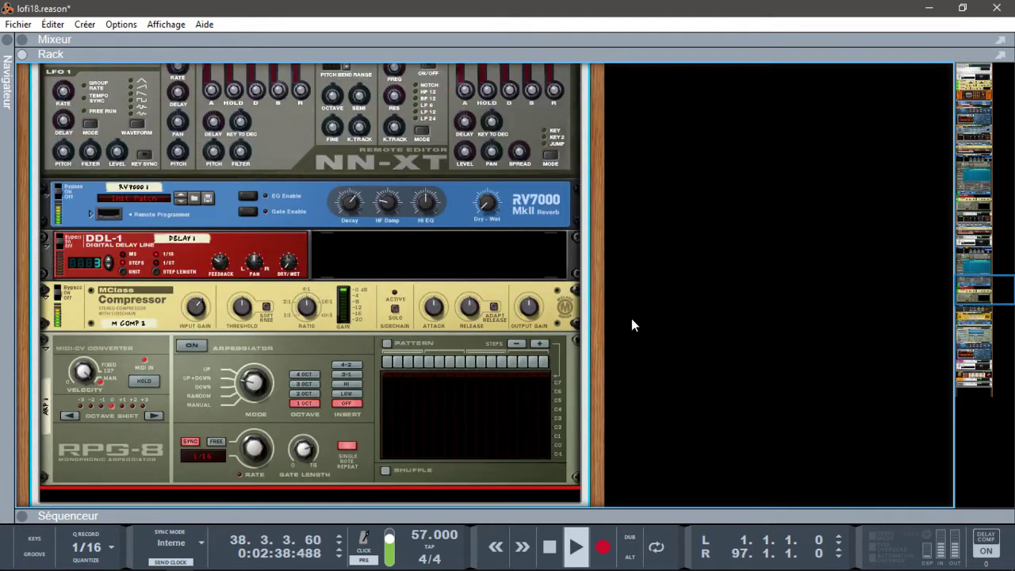
{"action": "key", "text": "Down"}
{"action": "key", "text": "Down"}
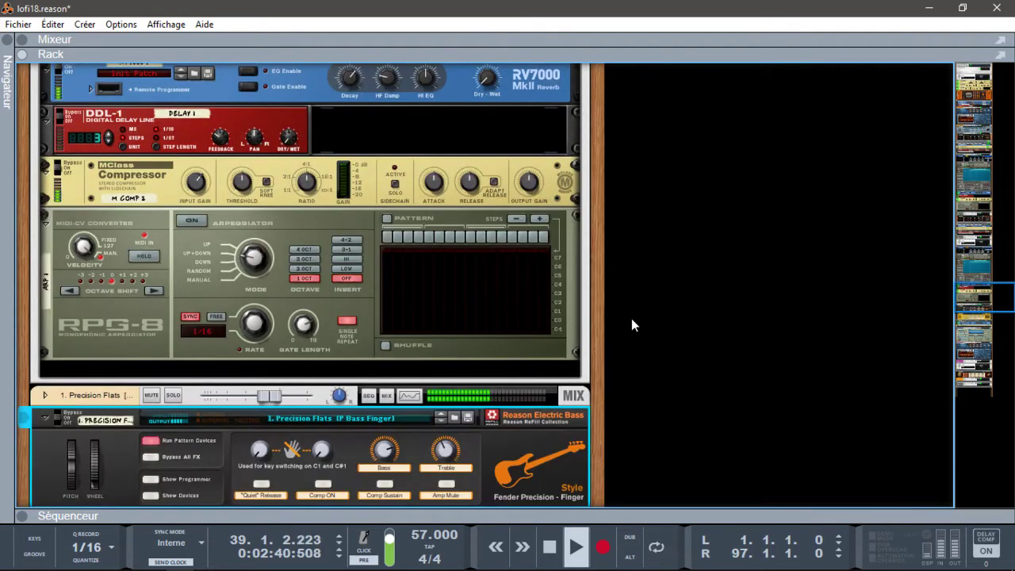
{"action": "key", "text": "Down"}
{"action": "key", "text": "Down"}
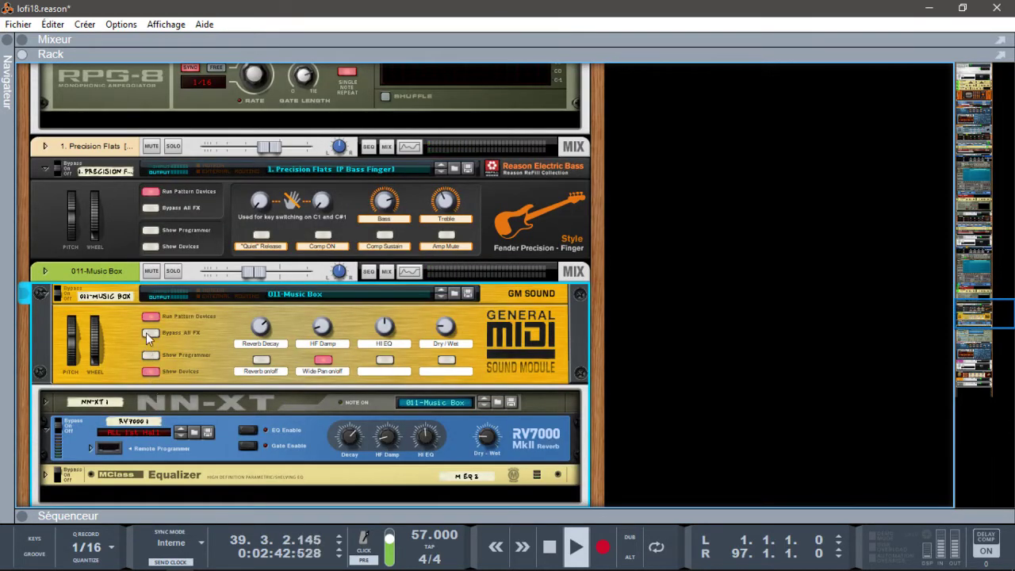
Show the devices inside the Precision Flats bass Combinator and examine its MClass effects and main mixer.
{"action": "left_click", "coordinate": [149, 247]}
{"action": "scroll", "coordinate": [151, 252], "scroll_direction": "down", "scroll_amount": 2}
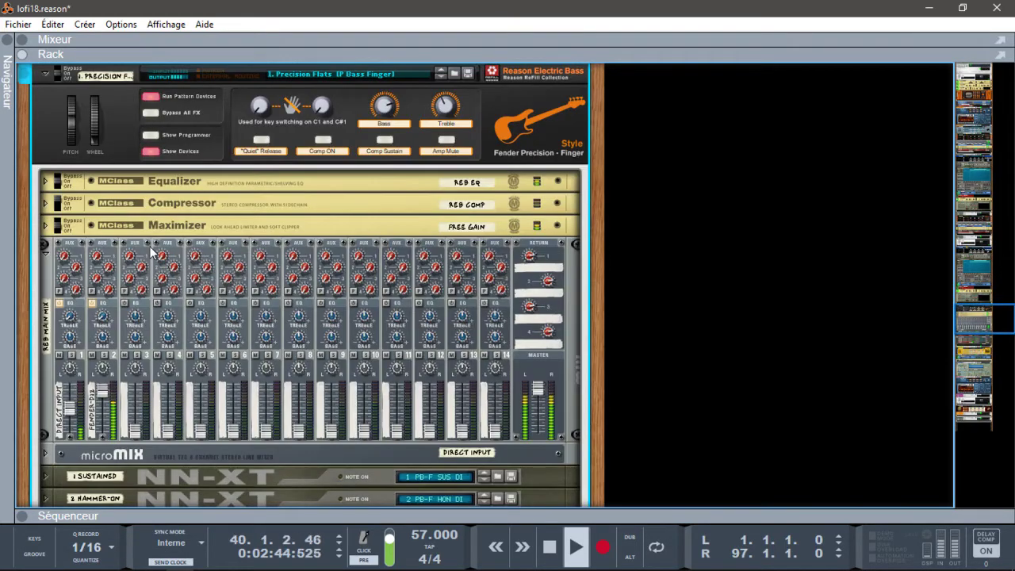
{"action": "key", "text": "Down"}
{"action": "key", "text": "Down"}
{"action": "key", "text": "Down"}
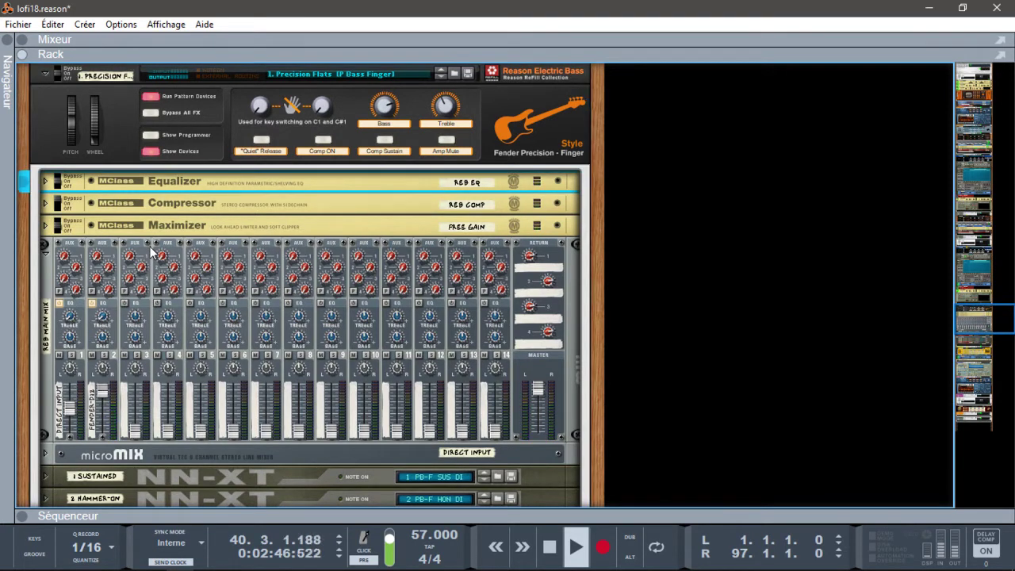
{"action": "key", "text": "Down"}
{"action": "key", "text": "Down"}
{"action": "key", "text": "Down"}
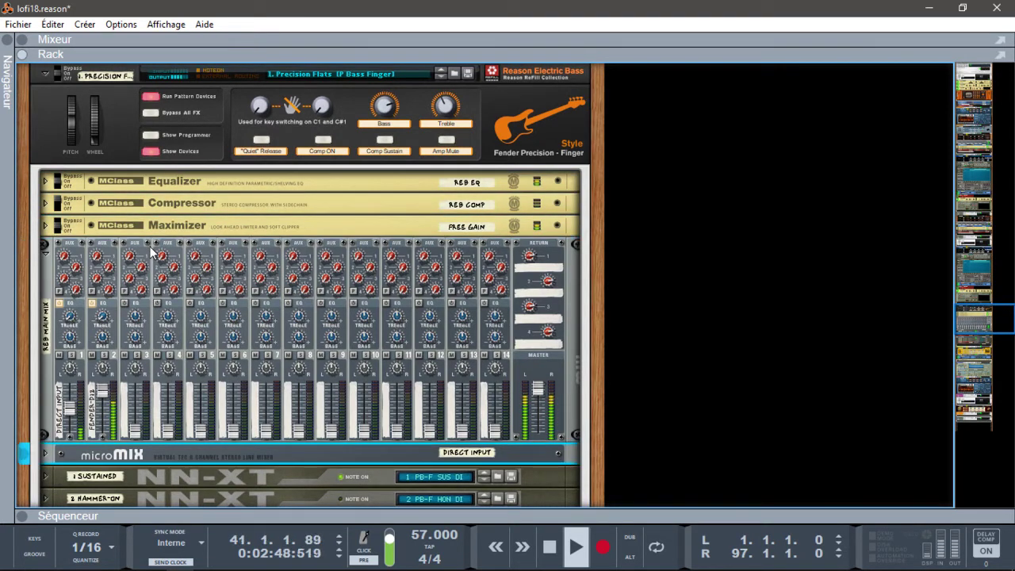
Look through the bass Combinator's Direct Input and Fender-D12 micromixers, NN-XT samplers, PEQ-2 equalizers, Spider Audio mergers and Thor.
{"action": "key", "text": "Down"}
{"action": "key", "text": "Down"}
{"action": "key", "text": "Down"}
{"action": "key", "text": "Down"}
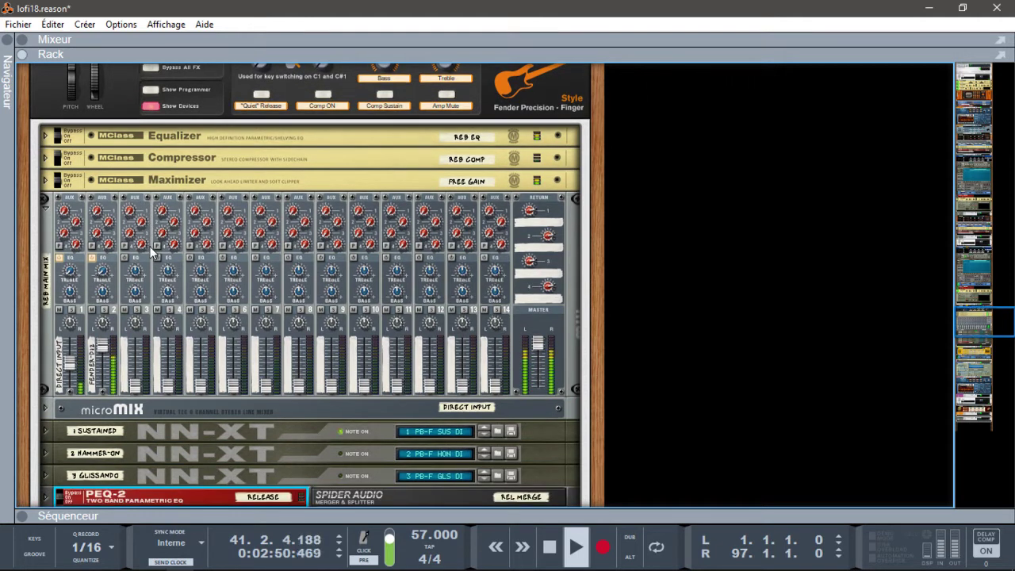
{"action": "key", "text": "Down"}
{"action": "key", "text": "Down"}
{"action": "key", "text": "Down"}
{"action": "key", "text": "Down"}
{"action": "key", "text": "Down"}
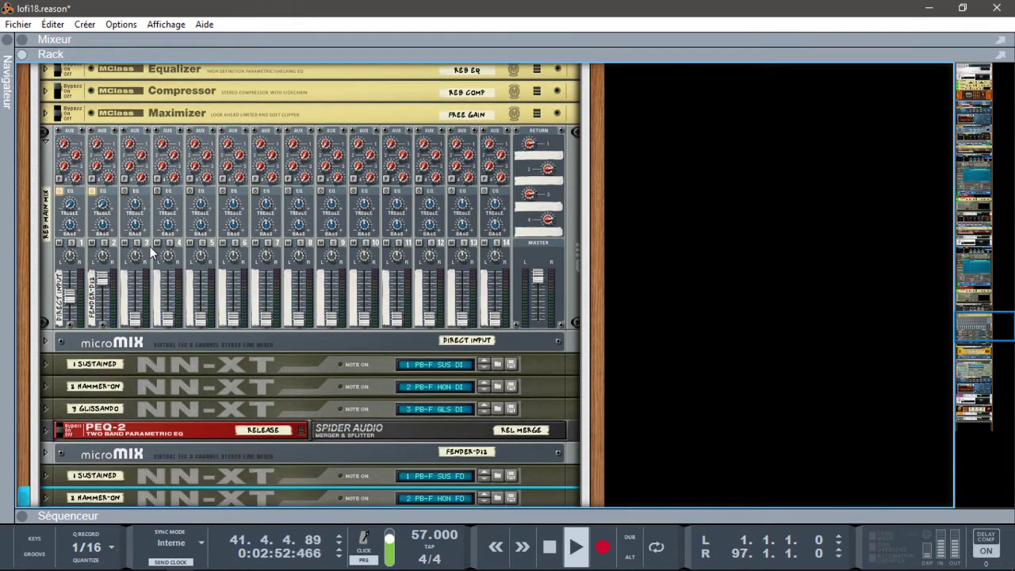
{"action": "key", "text": "Down"}
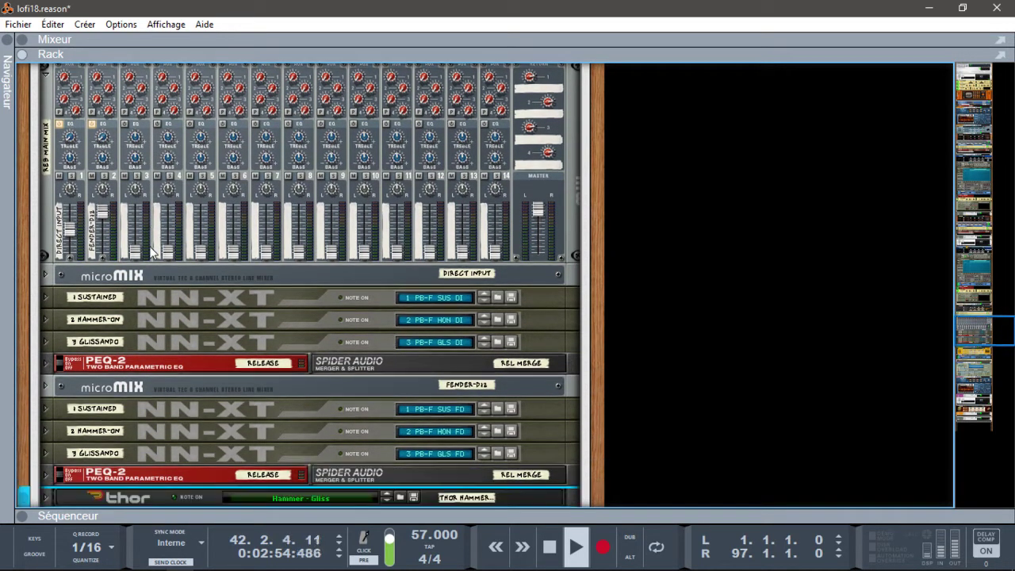
{"action": "key", "text": "Down"}
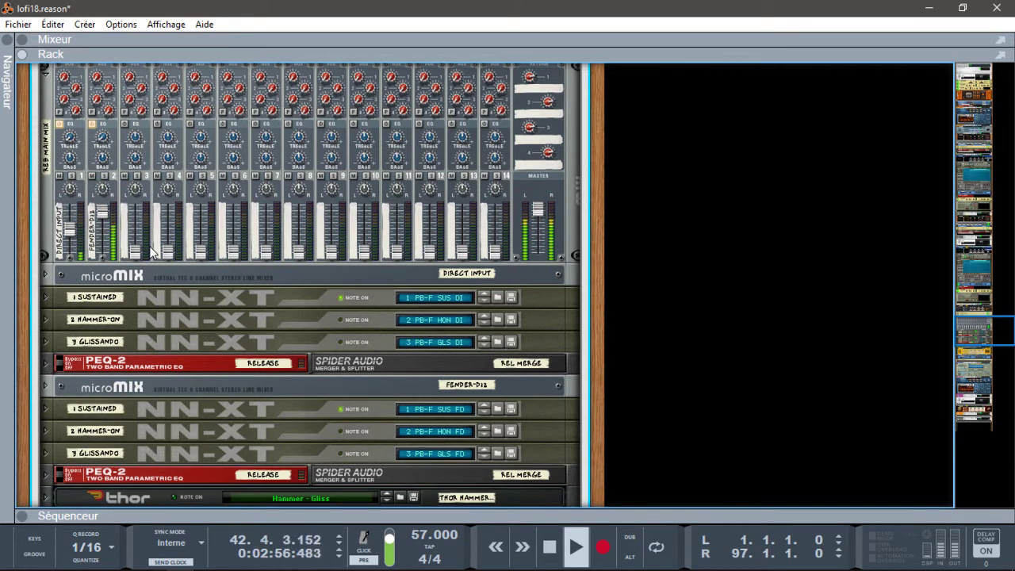
Examine the 011-Music Box Combinator with its NN-XT, RV7000 reverb and MClass Equalizer.
{"action": "key", "text": "Down"}
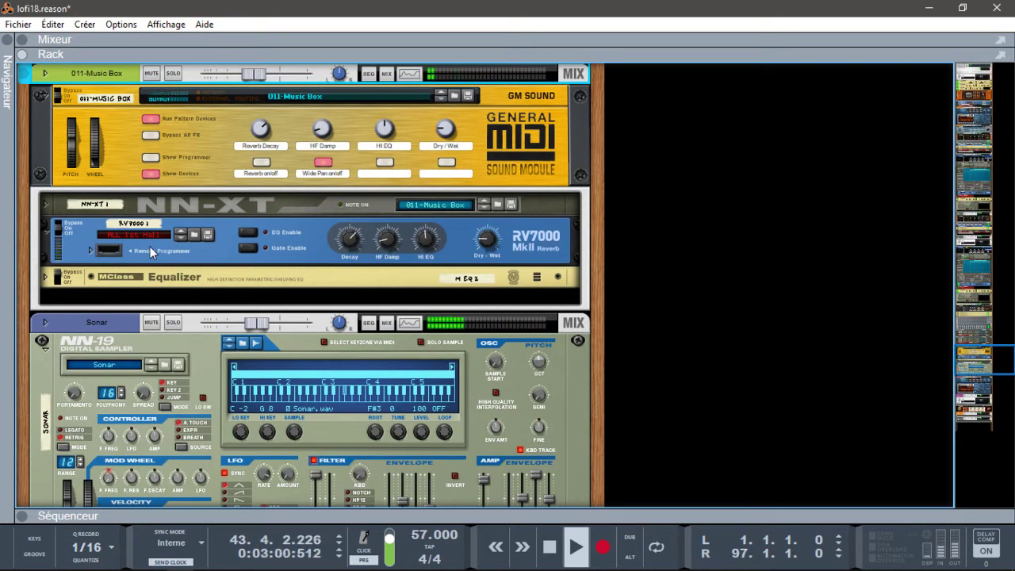
{"action": "key", "text": "Down"}
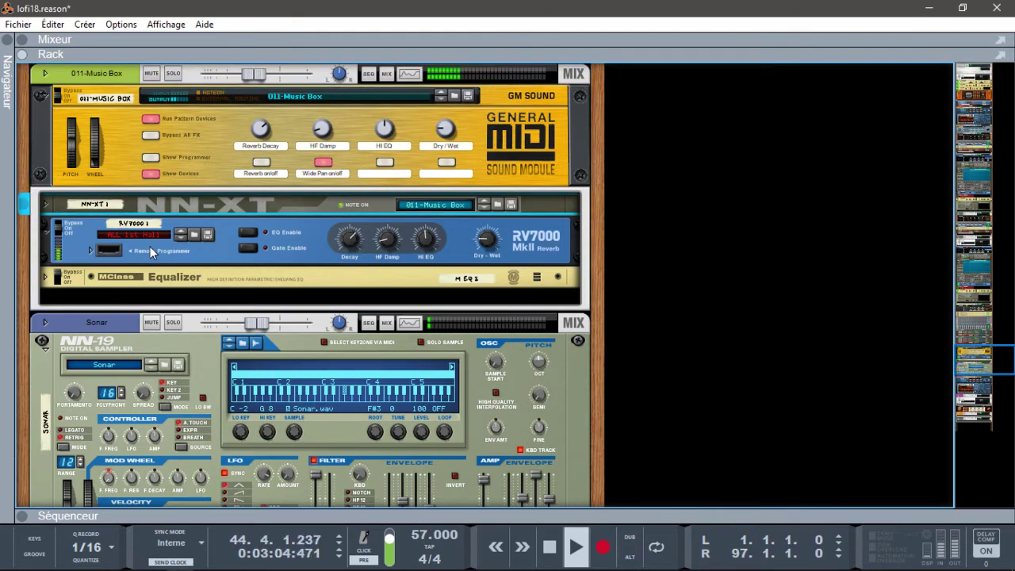
{"action": "key", "text": "F5+F7"}
{"action": "key", "text": "F6"}
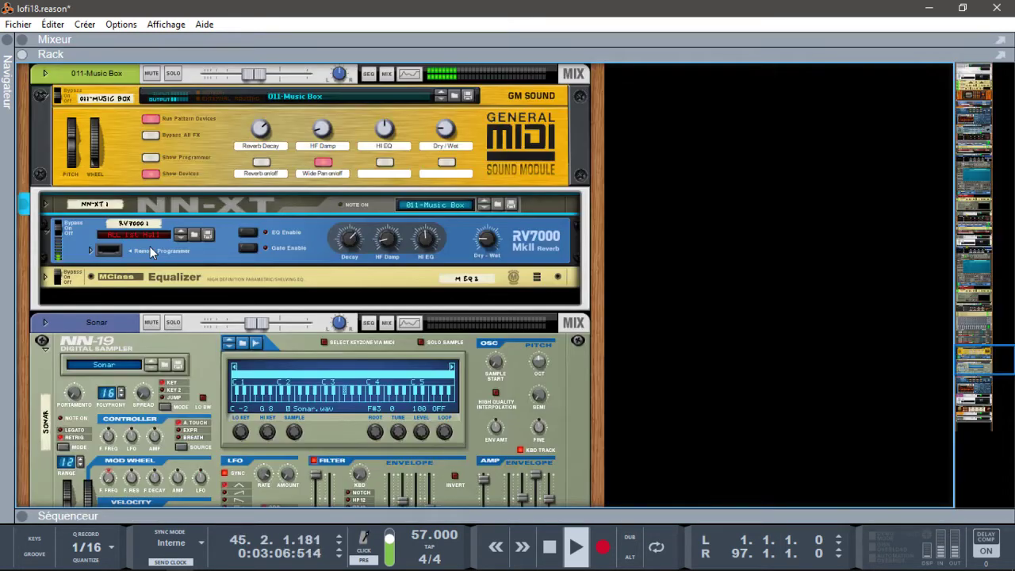
Bring up the mixer at full size and open the Spectrum EQ window for the Master Section.
{"action": "key", "text": "F5+F7"}
{"action": "key", "text": "F5"}
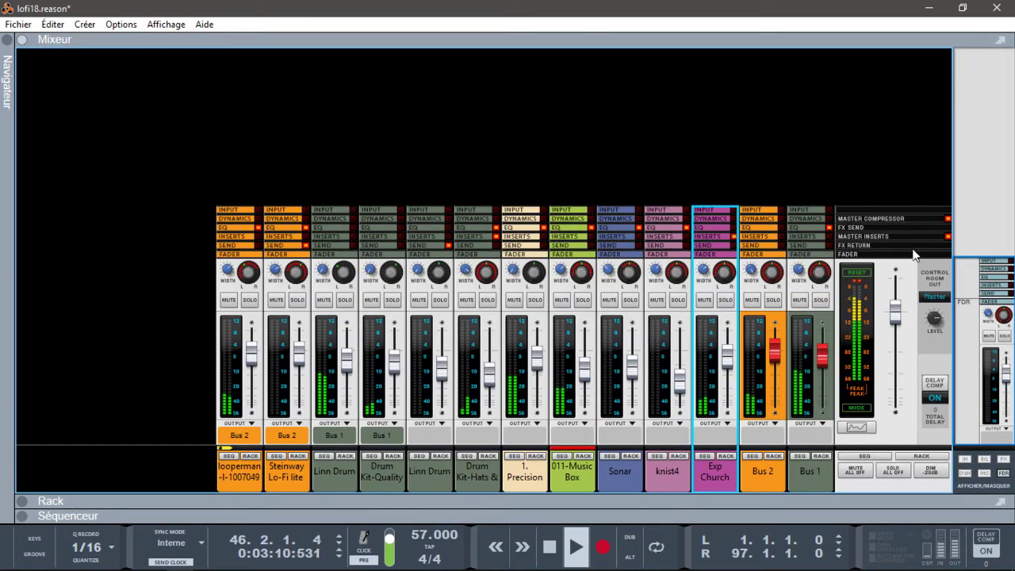
{"action": "left_click", "coordinate": [861, 272]}
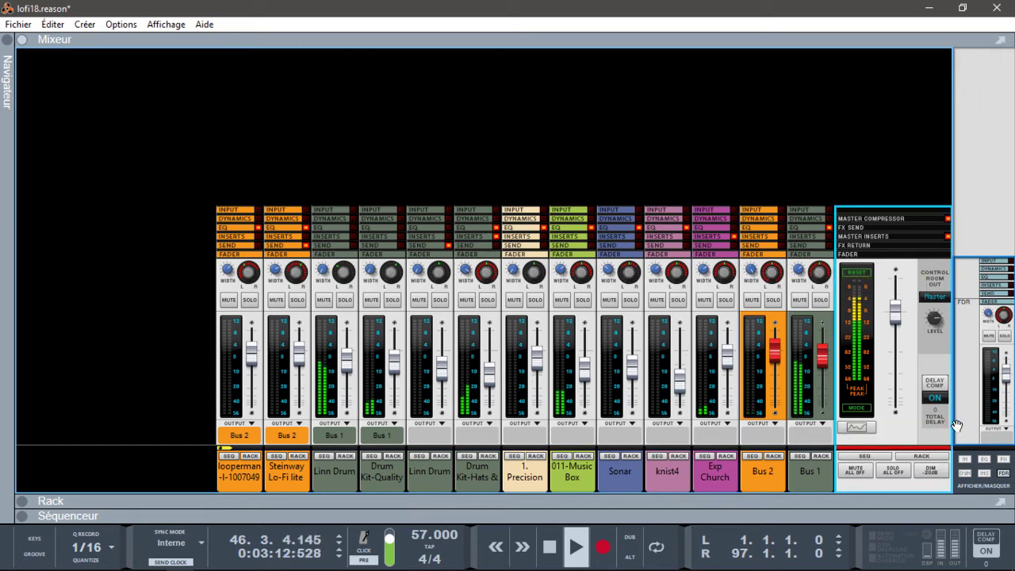
{"action": "left_click", "coordinate": [862, 429]}
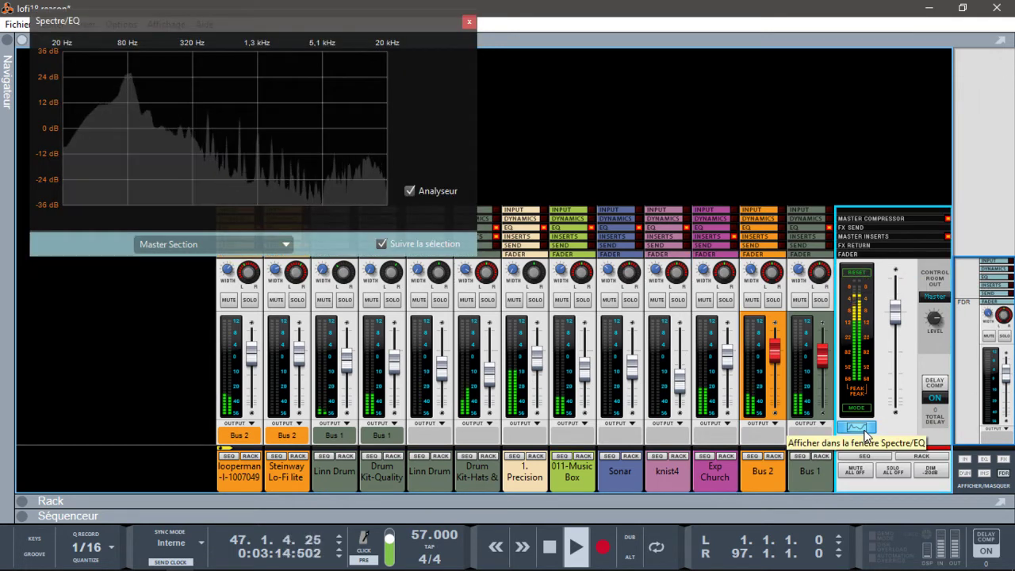
Inspect the spectrum and EQ curves of the looperman loop, Steinway Lo-Fi, both Linn Drum and both Drum Kit channels.
{"action": "left_click", "coordinate": [254, 469]}
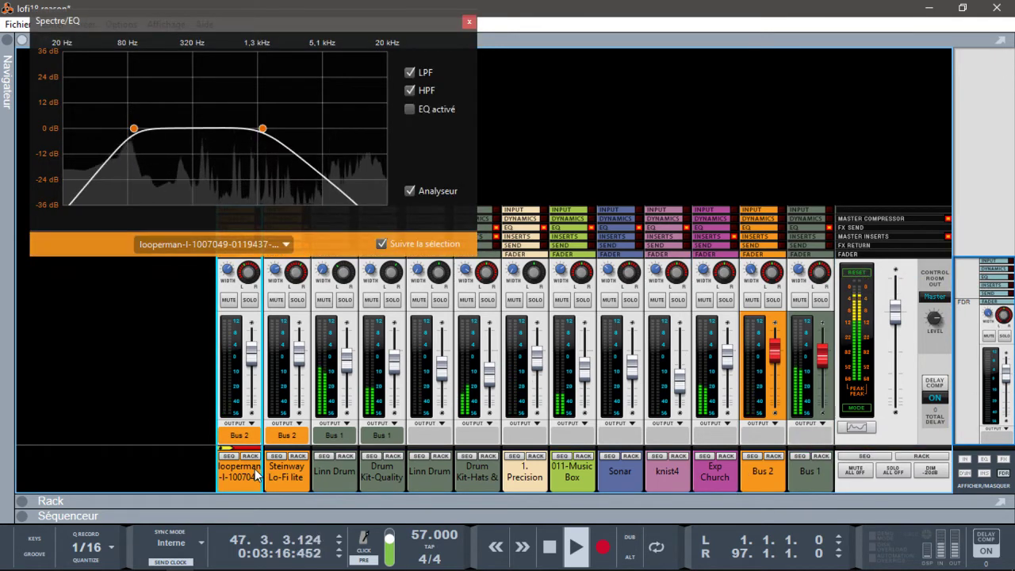
{"action": "left_click", "coordinate": [283, 476]}
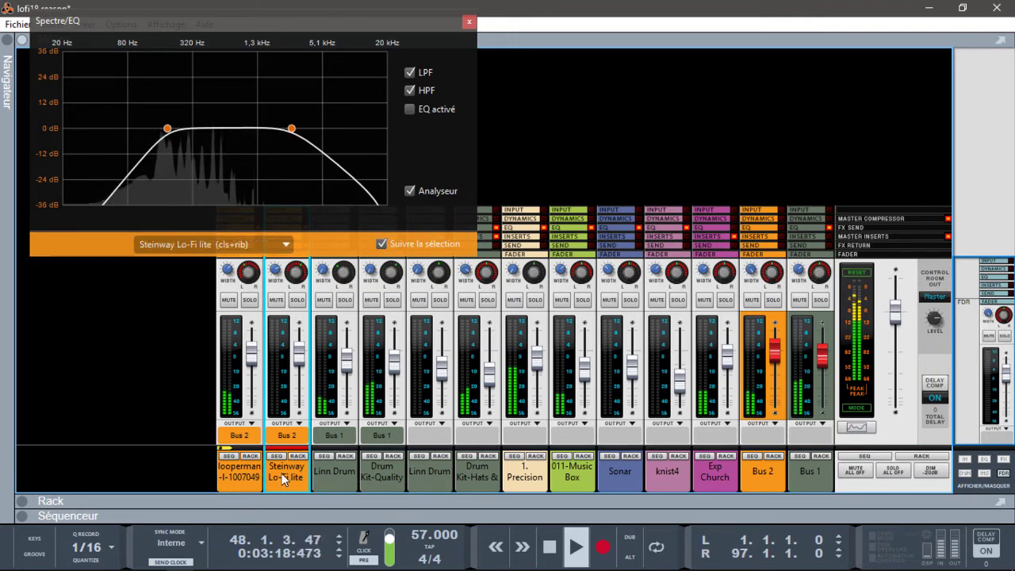
{"action": "left_click", "coordinate": [319, 474]}
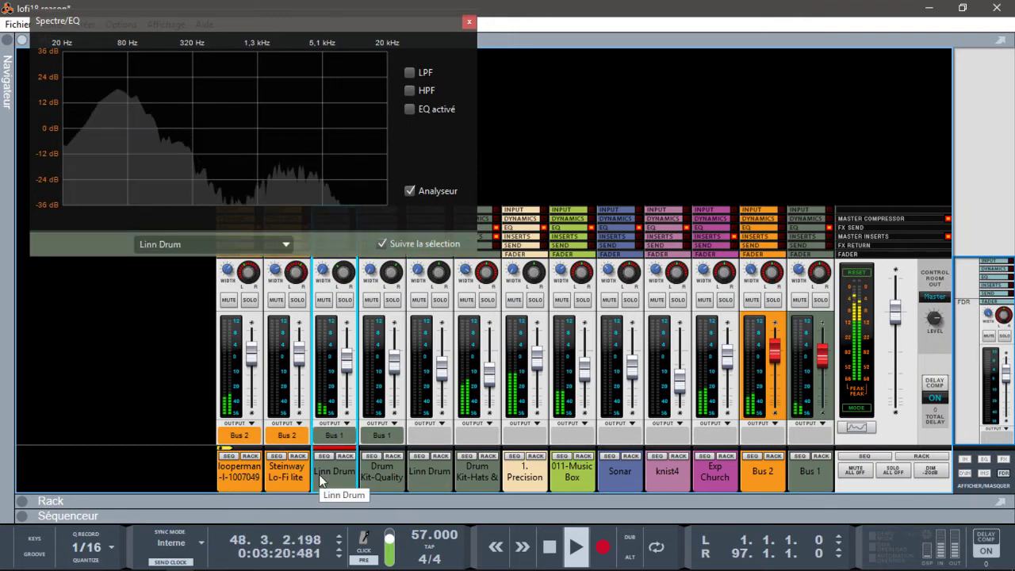
{"action": "left_click", "coordinate": [381, 473]}
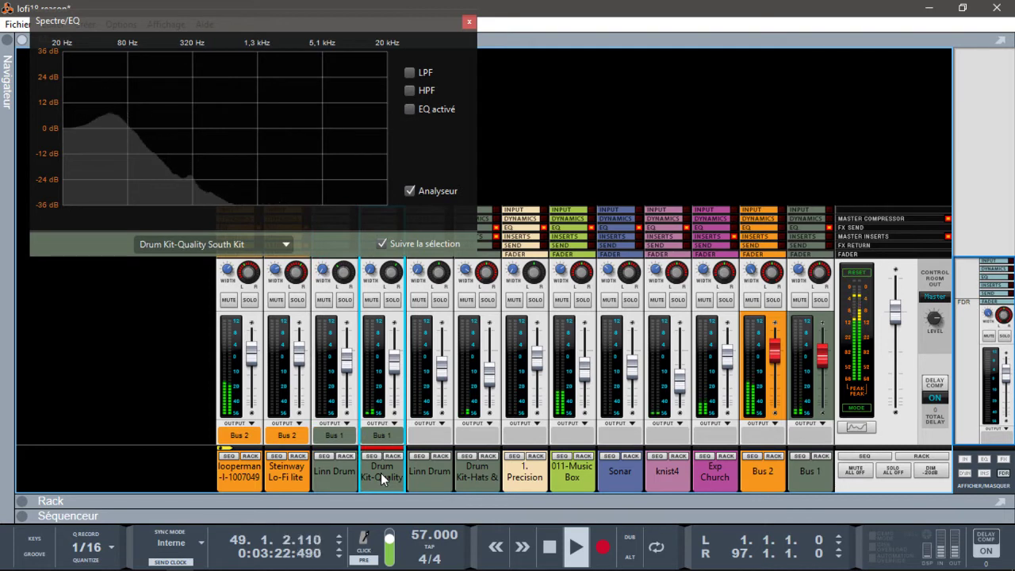
{"action": "left_click", "coordinate": [422, 477]}
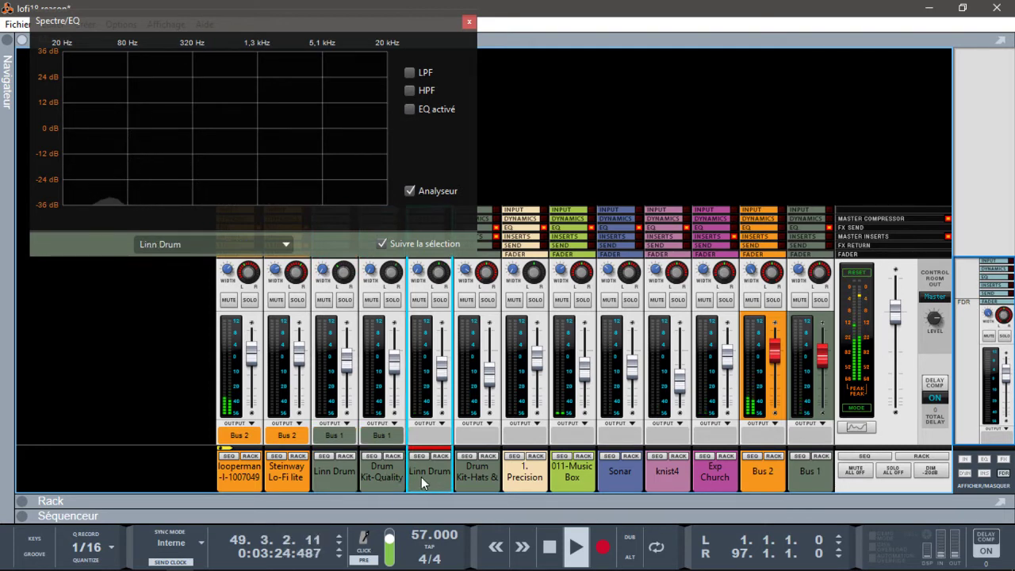
{"action": "left_click", "coordinate": [469, 479]}
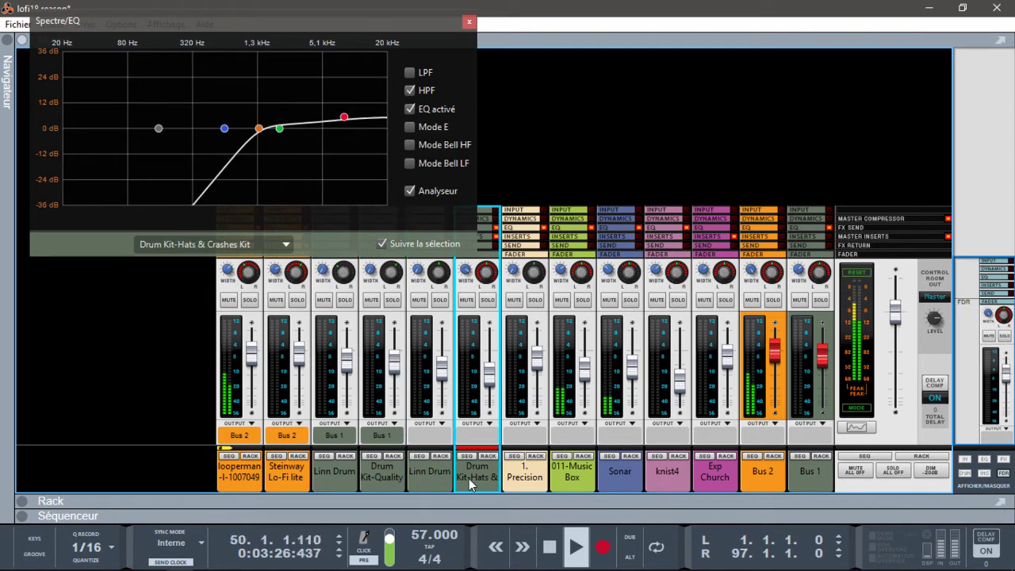
Inspect the spectrum and EQ curves of the Precision bass, Music Box, Sonar, knist4, Exp Church Orchestra, Bus 2 and Bus 1 channels.
{"action": "left_click", "coordinate": [527, 486]}
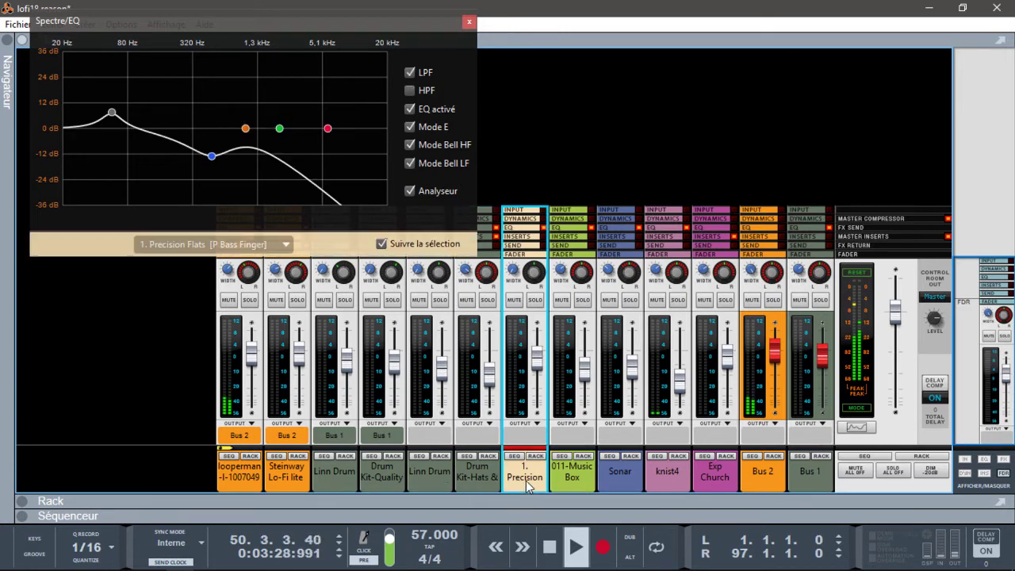
{"action": "left_click", "coordinate": [577, 483]}
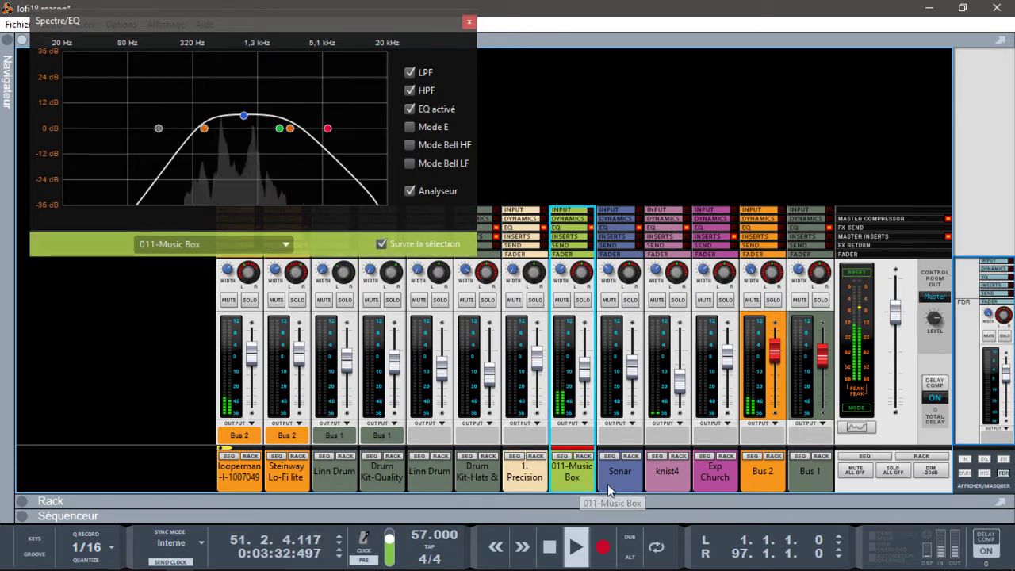
{"action": "left_click", "coordinate": [609, 484]}
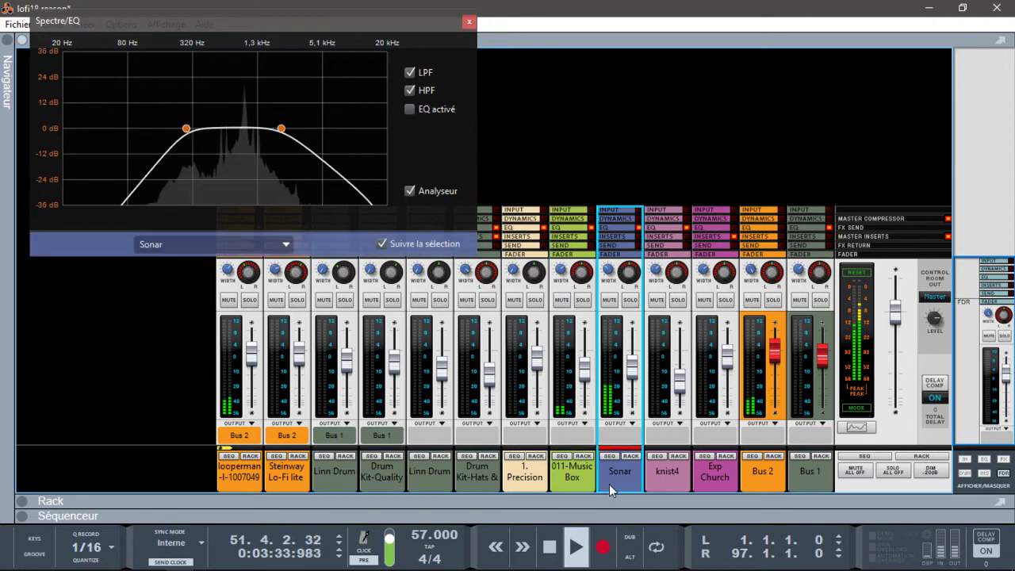
{"action": "left_click", "coordinate": [656, 484]}
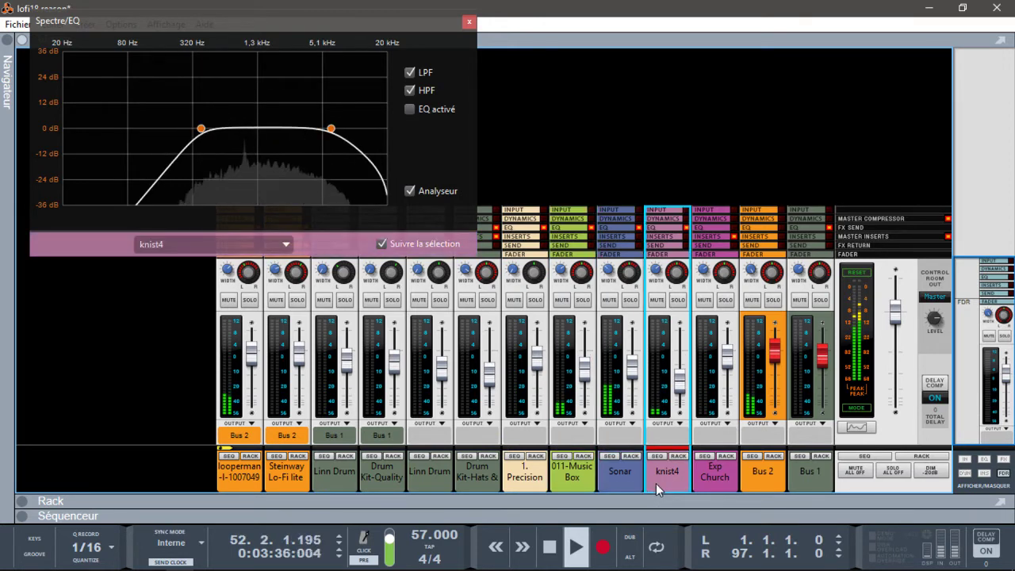
{"action": "left_click", "coordinate": [716, 482]}
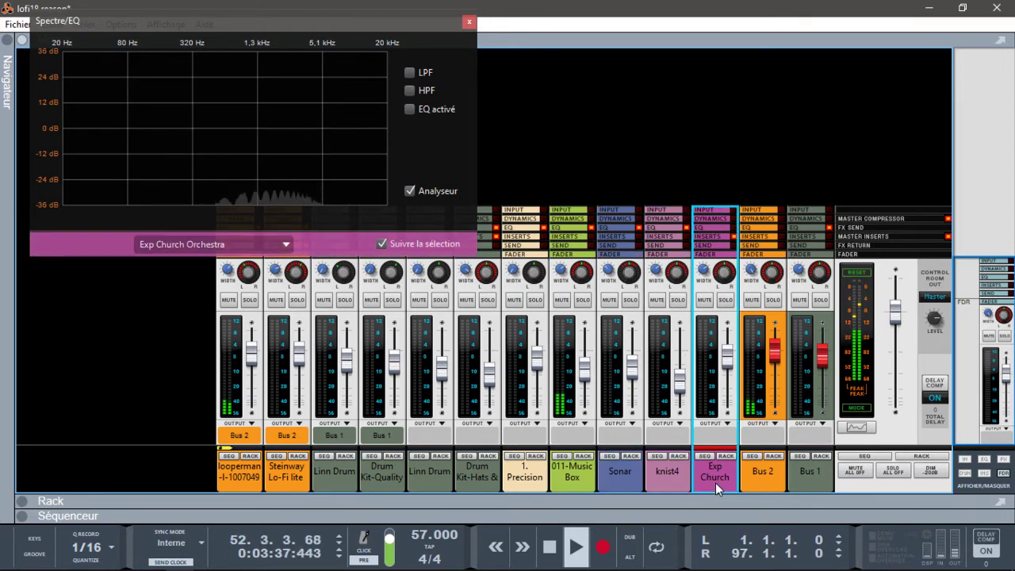
{"action": "left_click", "coordinate": [760, 481]}
{"action": "left_click", "coordinate": [812, 481]}
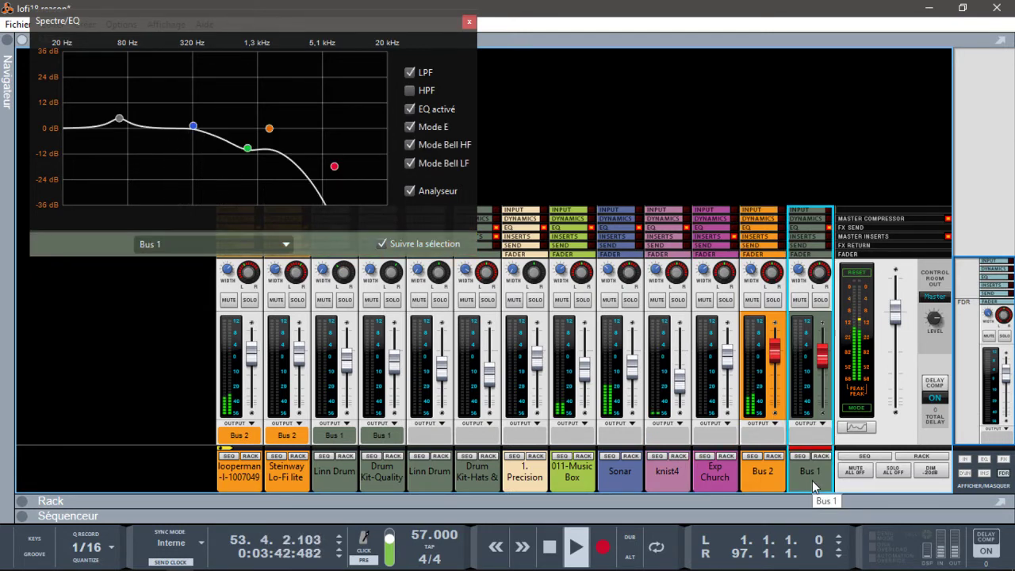
Close the Spectrum EQ window and collapse the mixer so the sequencer shows the whole arrangement.
{"action": "key", "text": "F7"}
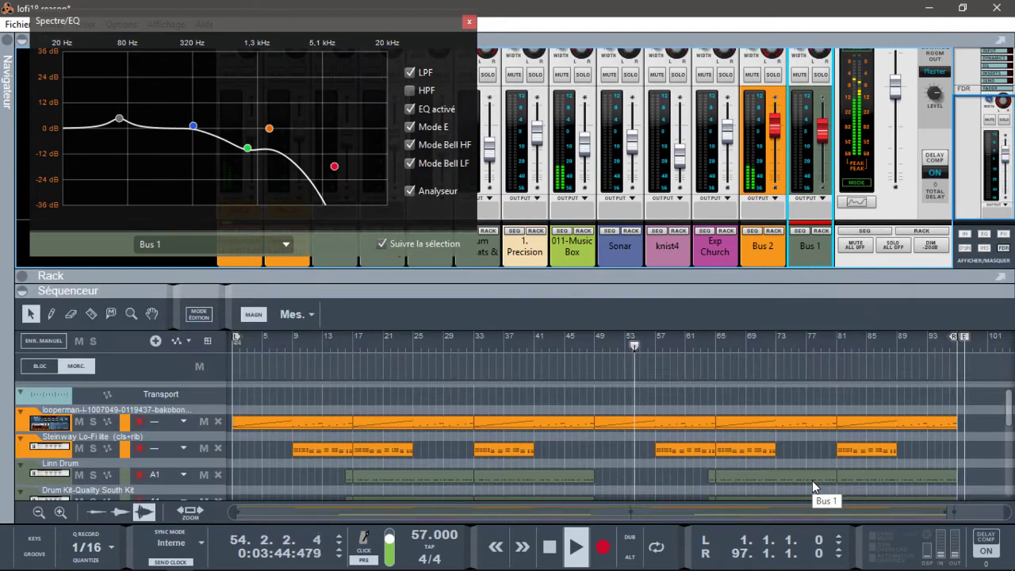
{"action": "left_click", "coordinate": [468, 21]}
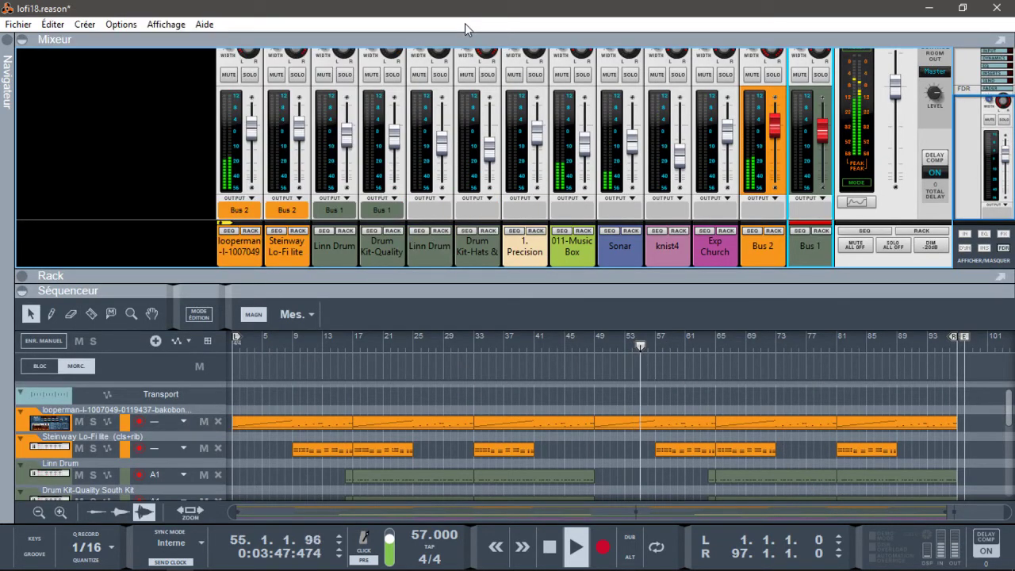
{"action": "left_click", "coordinate": [22, 40]}
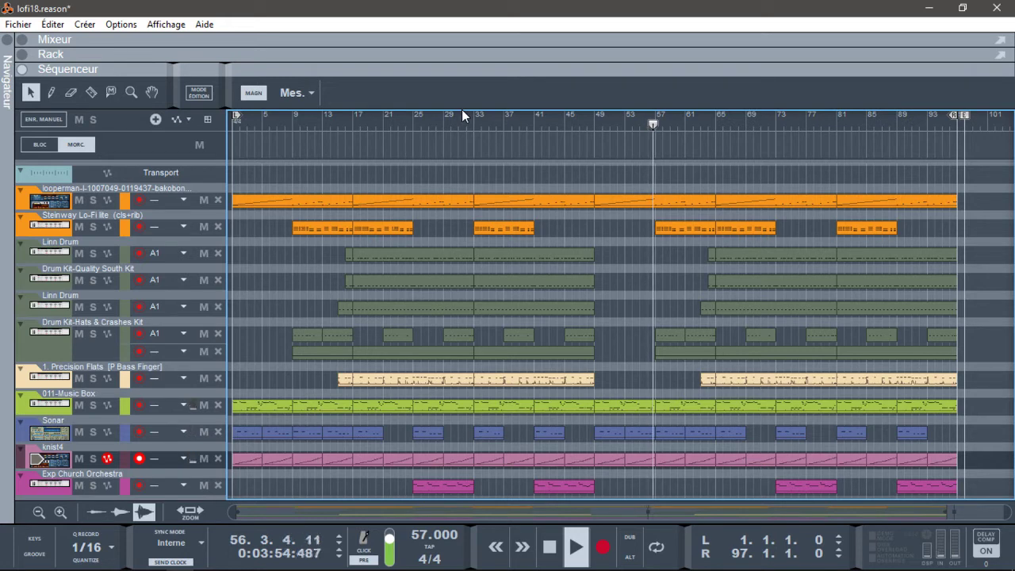
Return to the rack and show the devices inside the Exp Church Orchestra Combinator.
{"action": "key", "text": "F6"}
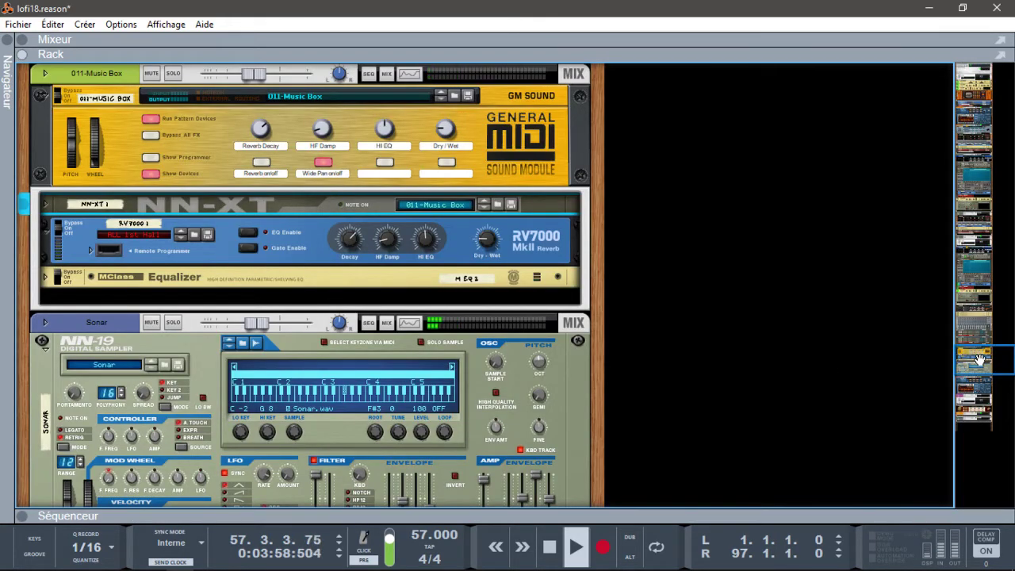
{"action": "left_click_drag", "start_coordinate": [980, 363], "coordinate": [987, 403]}
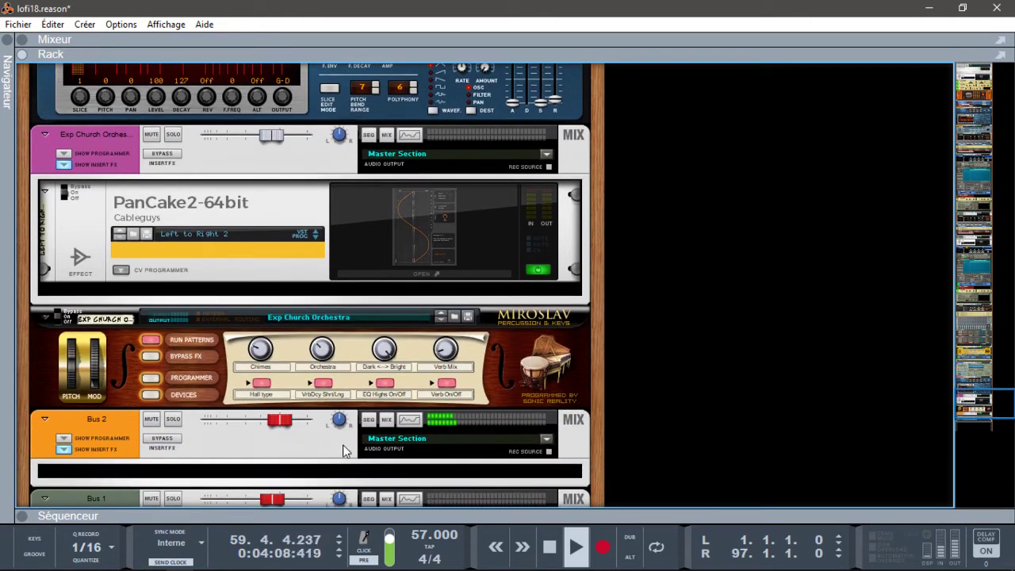
{"action": "left_click", "coordinate": [151, 395]}
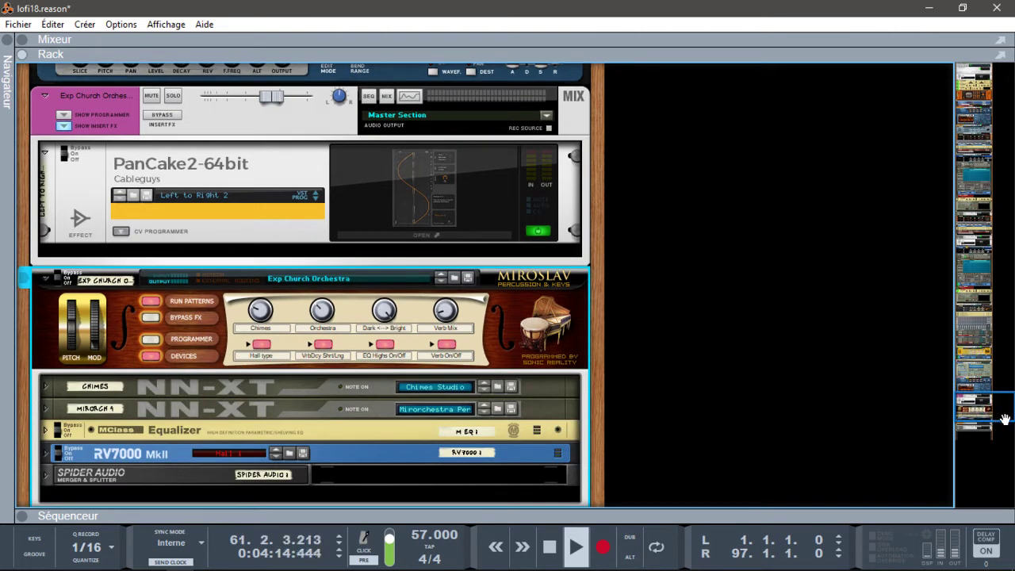
View the Bus 2 and Bus 1 devices at the rack's end and the master section's insert effects at its start.
{"action": "left_click_drag", "start_coordinate": [998, 410], "coordinate": [999, 421]}
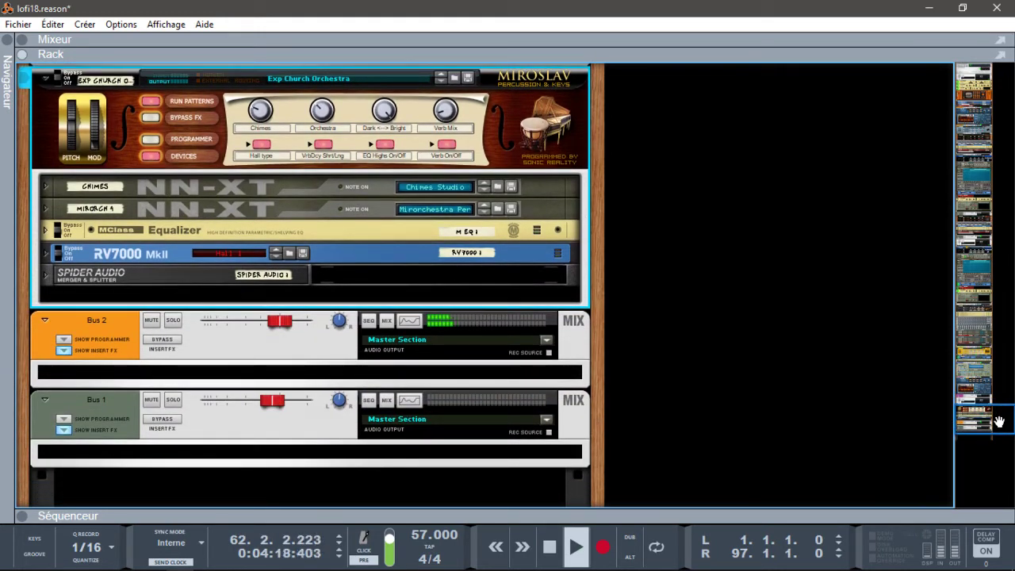
{"action": "key", "text": "F5+F6+F7"}
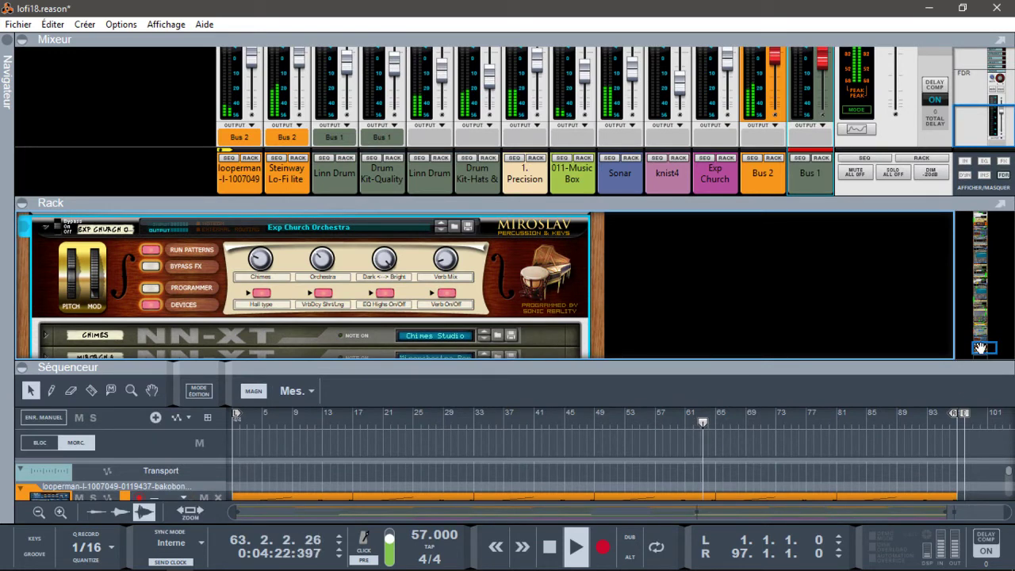
{"action": "left_click_drag", "start_coordinate": [981, 347], "coordinate": [981, 217]}
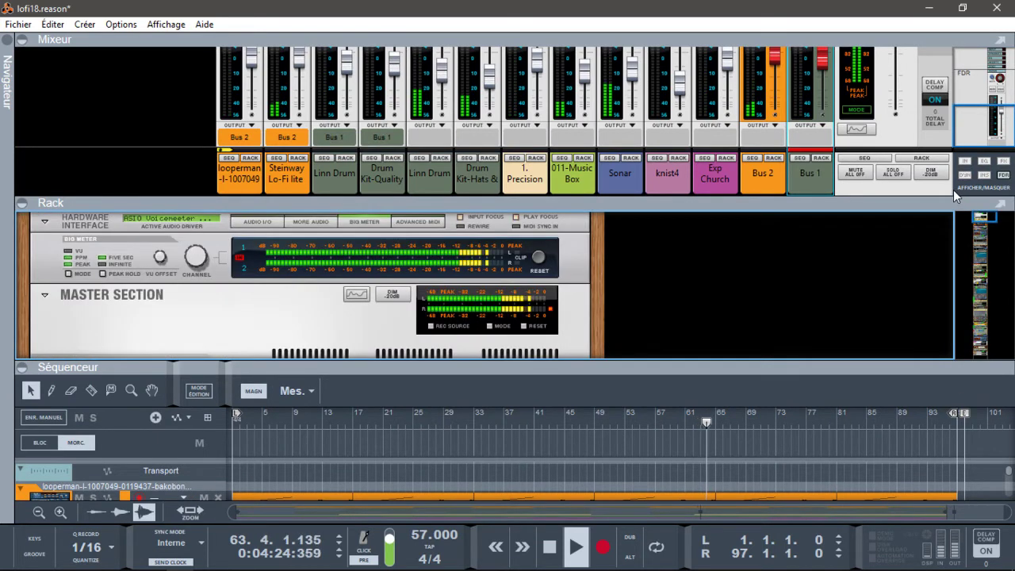
{"action": "left_click", "coordinate": [22, 41]}
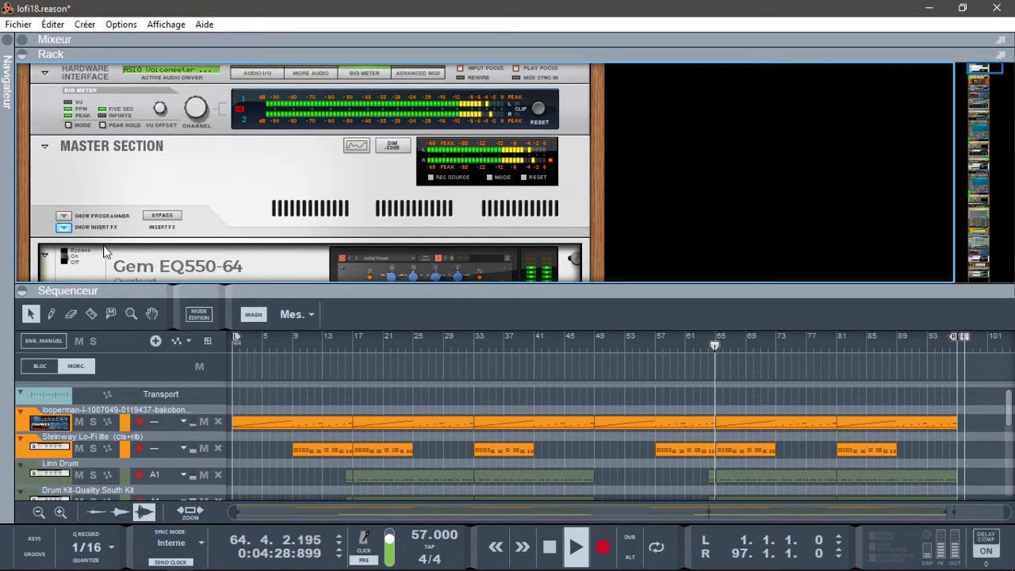
{"action": "left_click", "coordinate": [20, 291]}
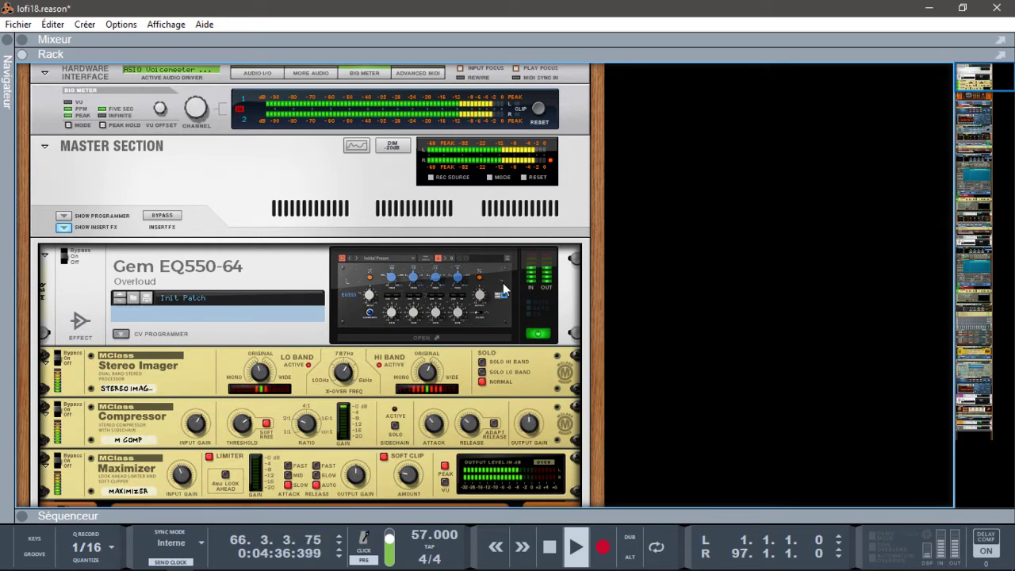
Show only the mixer and rack, and inspect the master inserts from the Gem EQ550 editor window down to the Audiomatic.
{"action": "key", "text": "F5+F6+F7"}
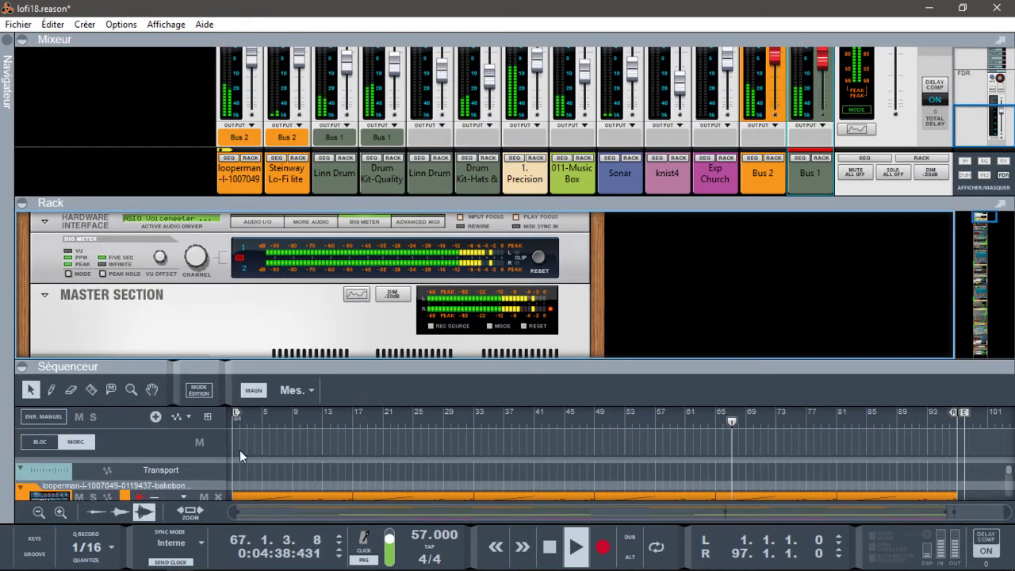
{"action": "left_click", "coordinate": [22, 366]}
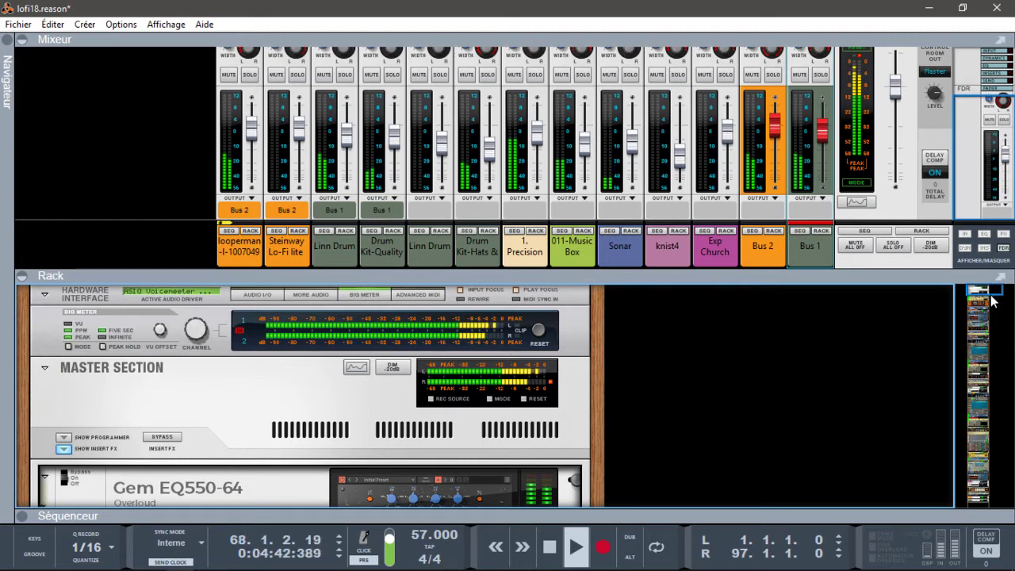
{"action": "left_click_drag", "start_coordinate": [987, 290], "coordinate": [988, 296]}
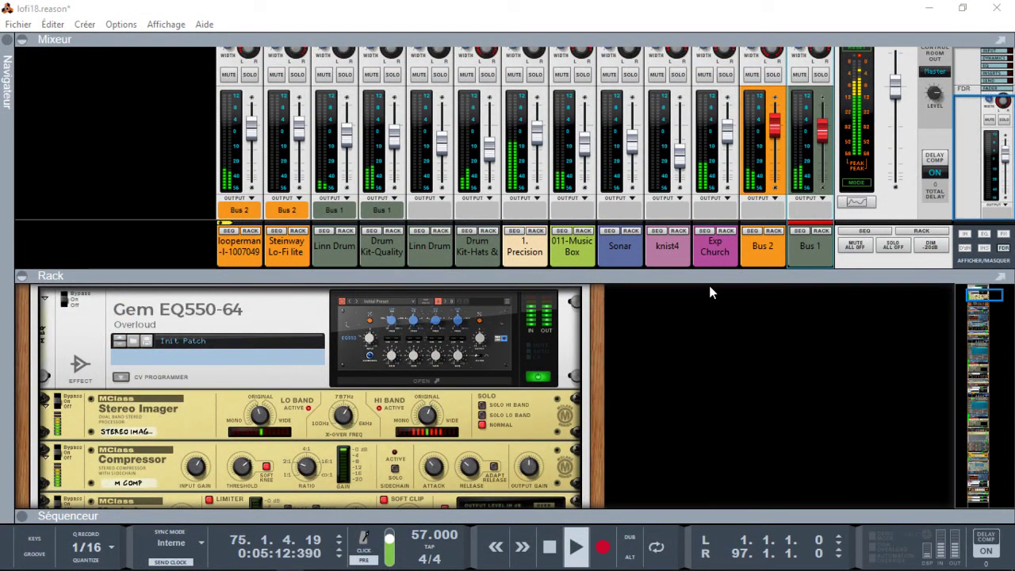
{"action": "left_click", "coordinate": [433, 382]}
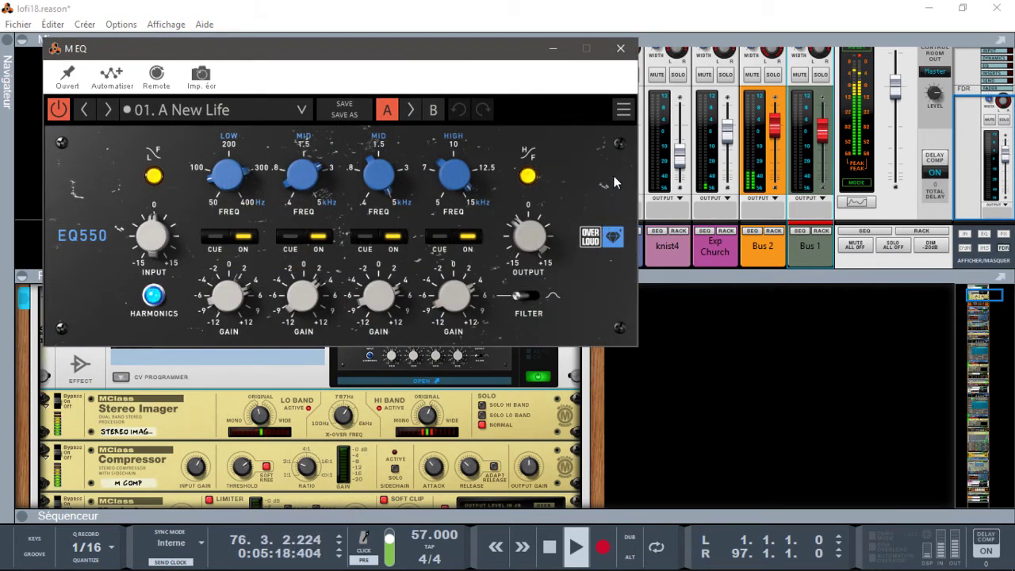
{"action": "left_click", "coordinate": [624, 53]}
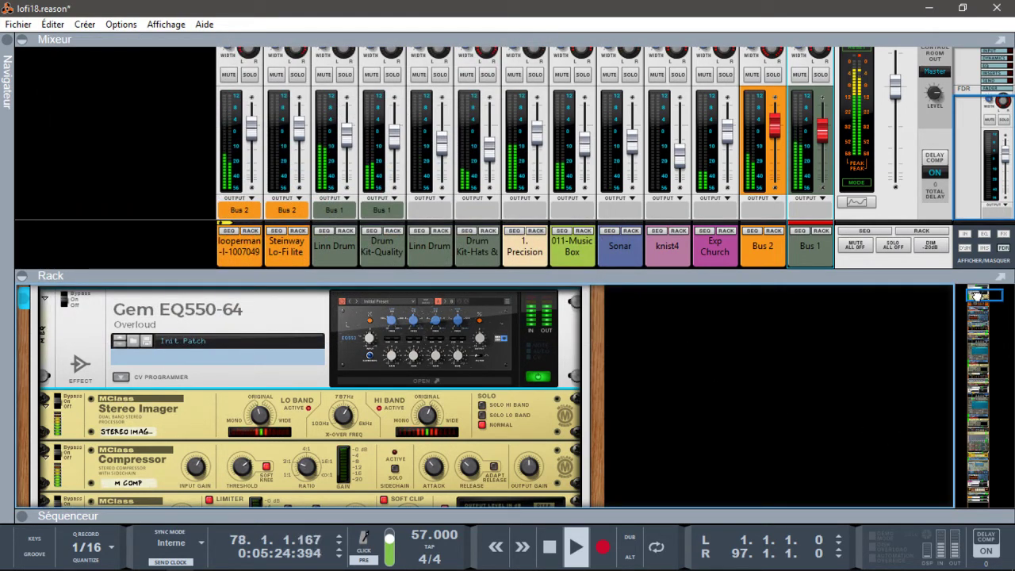
{"action": "left_click_drag", "start_coordinate": [976, 295], "coordinate": [980, 304]}
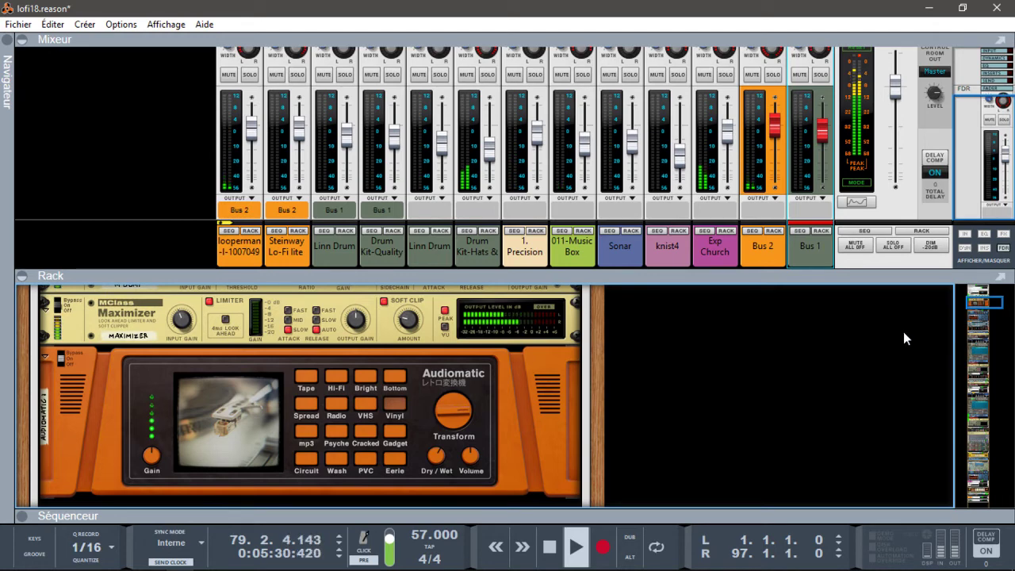
View the sequencer arrangement, the rack and the mixer one after another at full height.
{"action": "key", "text": "F7"}
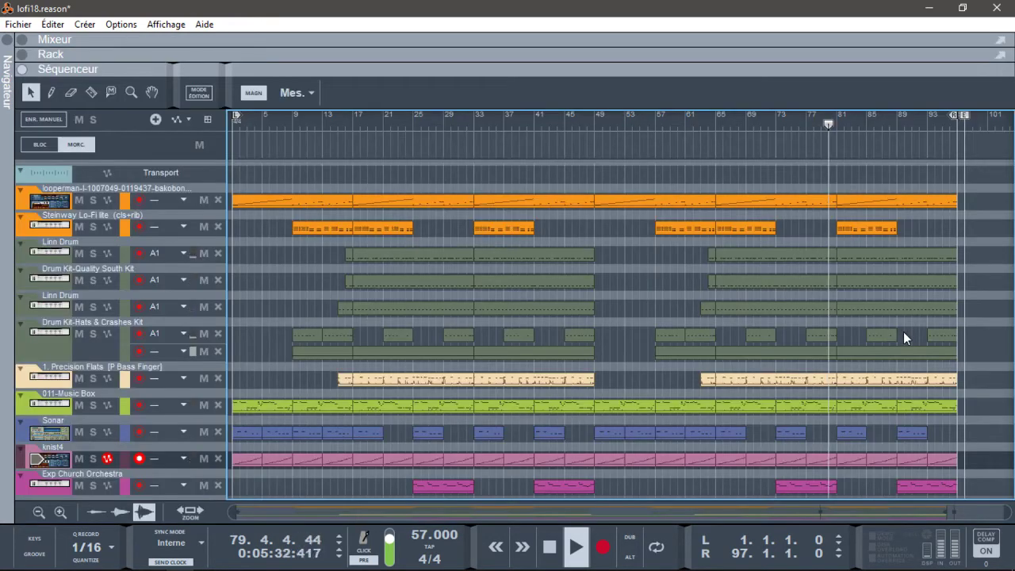
{"action": "key", "text": "F6"}
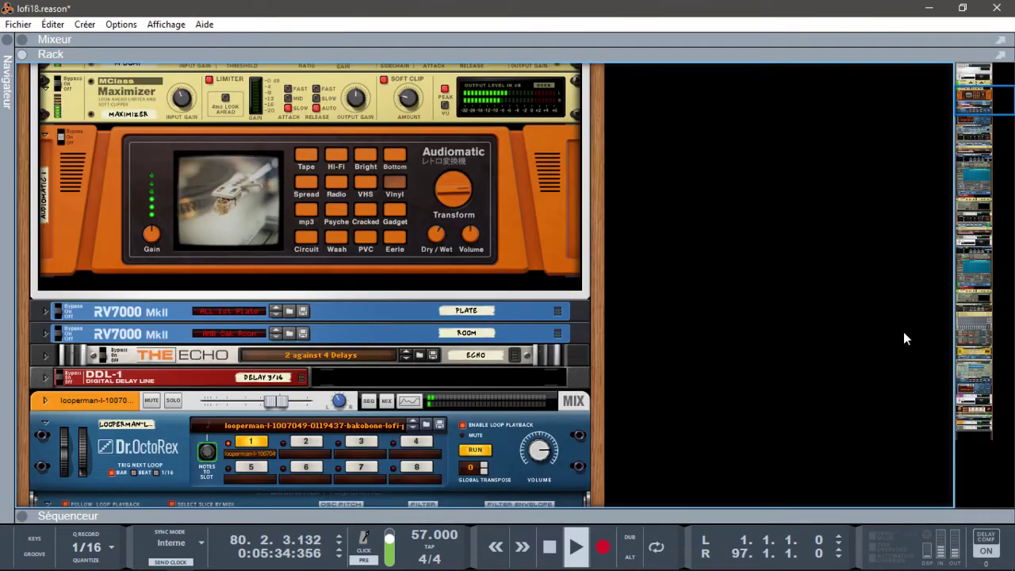
{"action": "key", "text": "F5"}
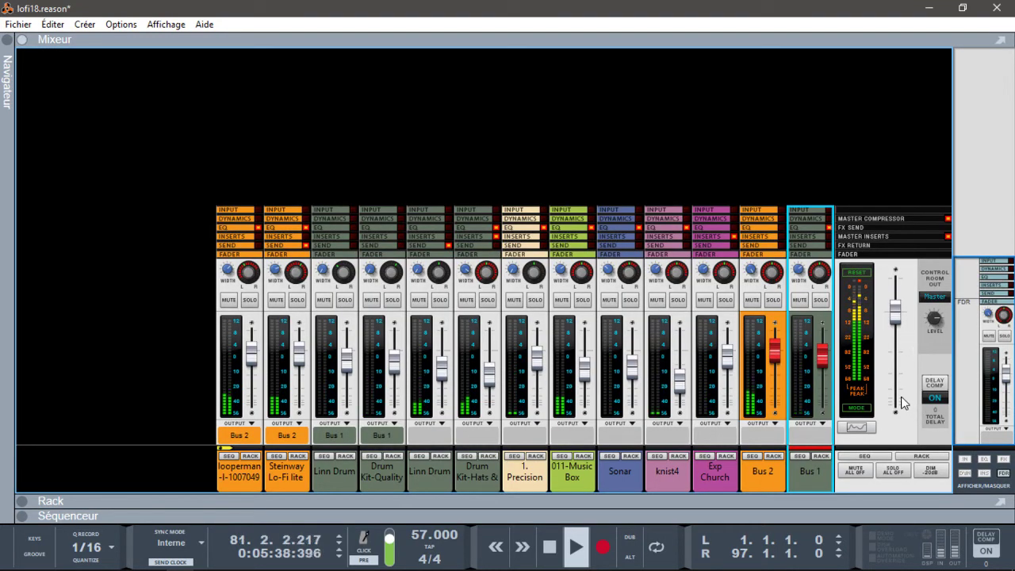
Open the master section's Spectrum EQ window and reveal the mixer's insert and dynamics sections to inspect the master inserts and compressor.
{"action": "left_click", "coordinate": [858, 427]}
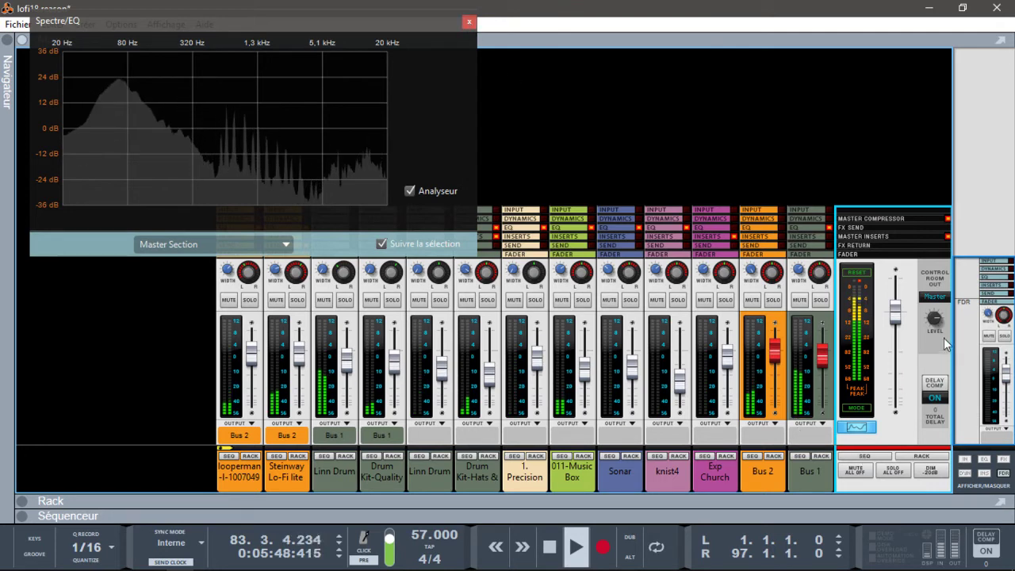
{"action": "left_click", "coordinate": [984, 475]}
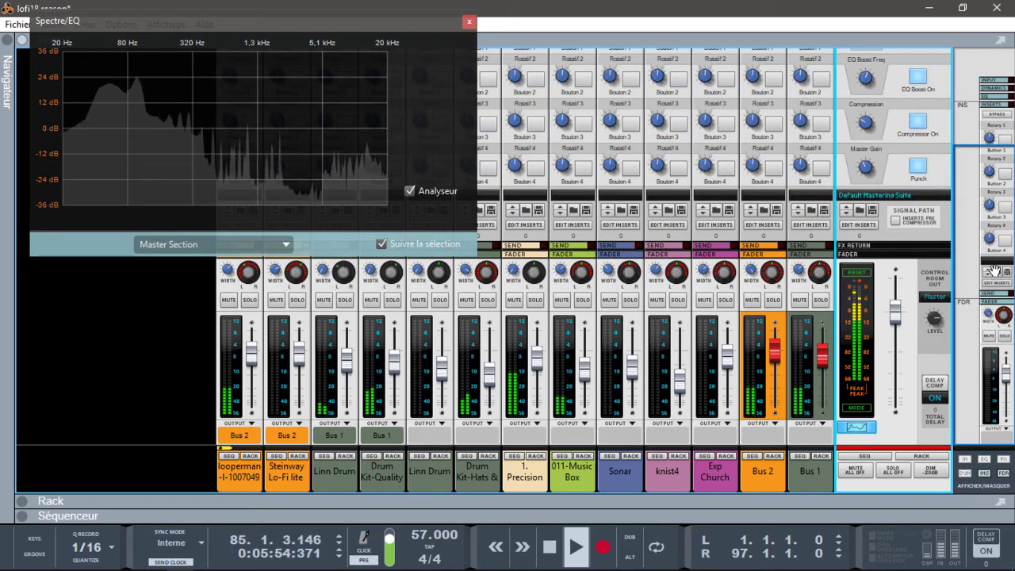
{"action": "left_click_drag", "start_coordinate": [997, 264], "coordinate": [996, 181]}
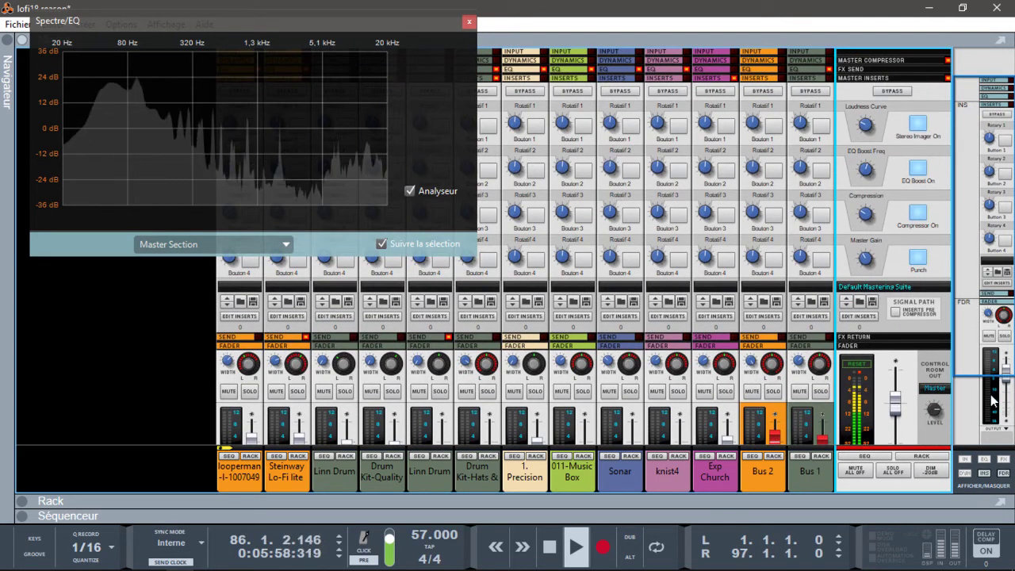
{"action": "left_click", "coordinate": [966, 475]}
{"action": "left_click_drag", "start_coordinate": [976, 385], "coordinate": [974, 274]}
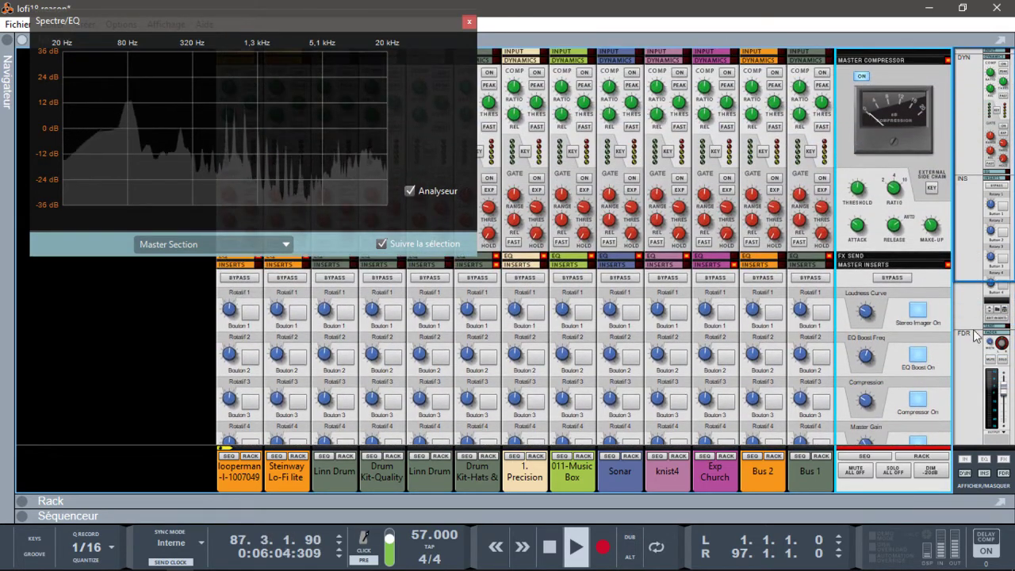
Reveal the mixer's effect send and EQ sections and inspect the channels' EQ settings and the master FX sends.
{"action": "left_click", "coordinate": [1004, 463]}
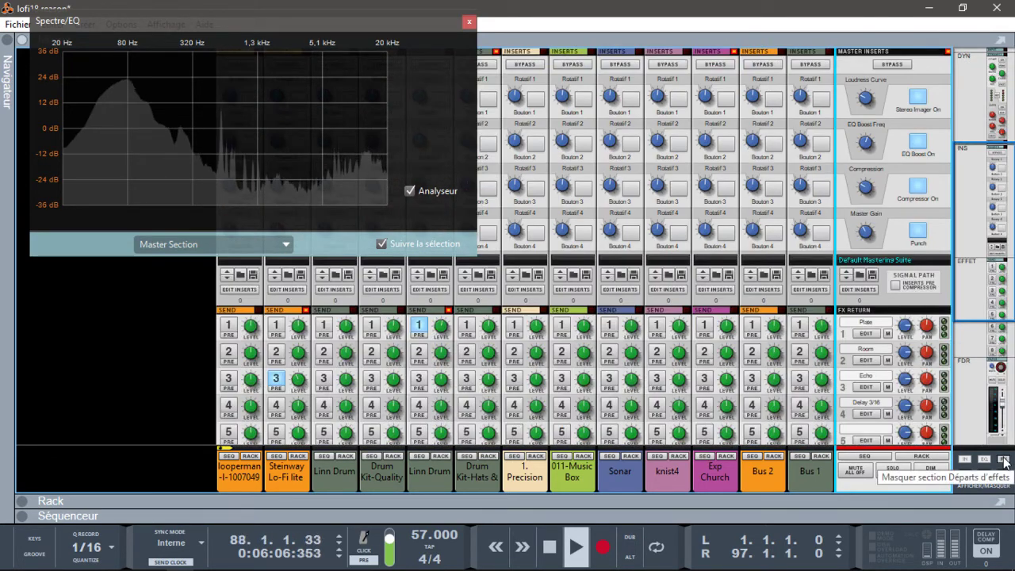
{"action": "left_click", "coordinate": [984, 460]}
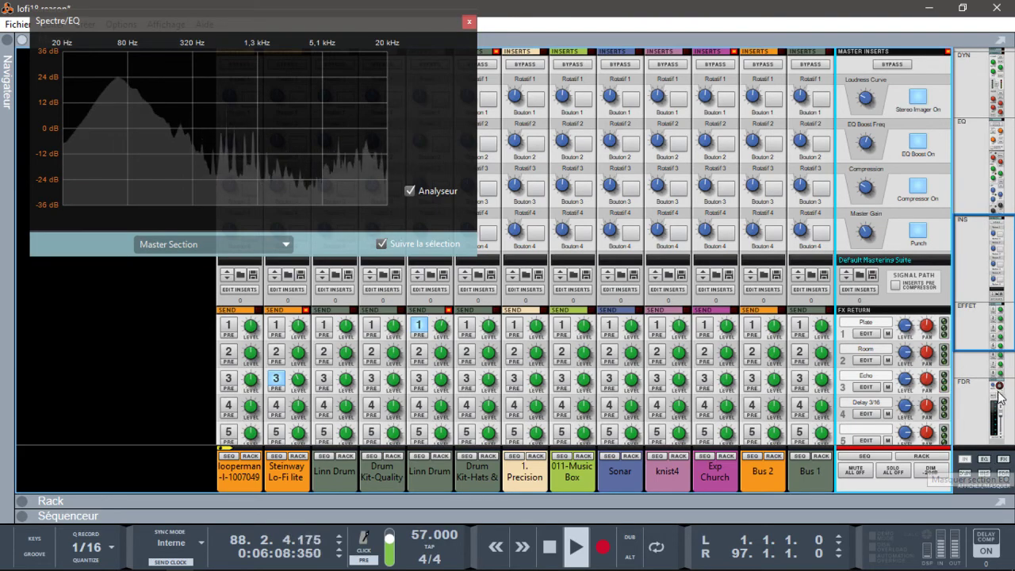
{"action": "left_click_drag", "start_coordinate": [991, 337], "coordinate": [985, 152]}
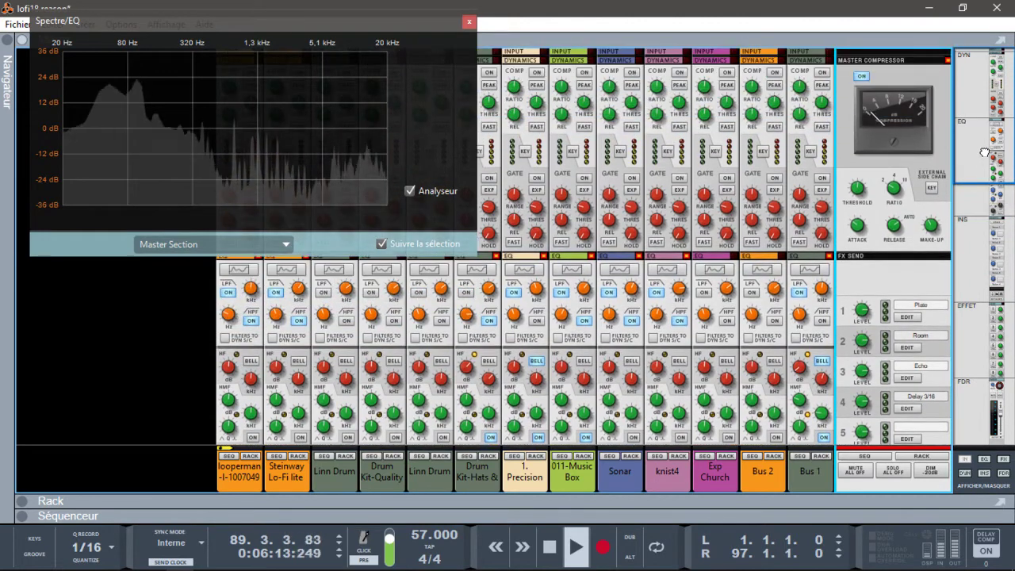
Hide the mixer's EQ, insert, send and dynamics sections and close the Spectrum EQ window, leaving only the faders displayed.
{"action": "left_click", "coordinate": [983, 461]}
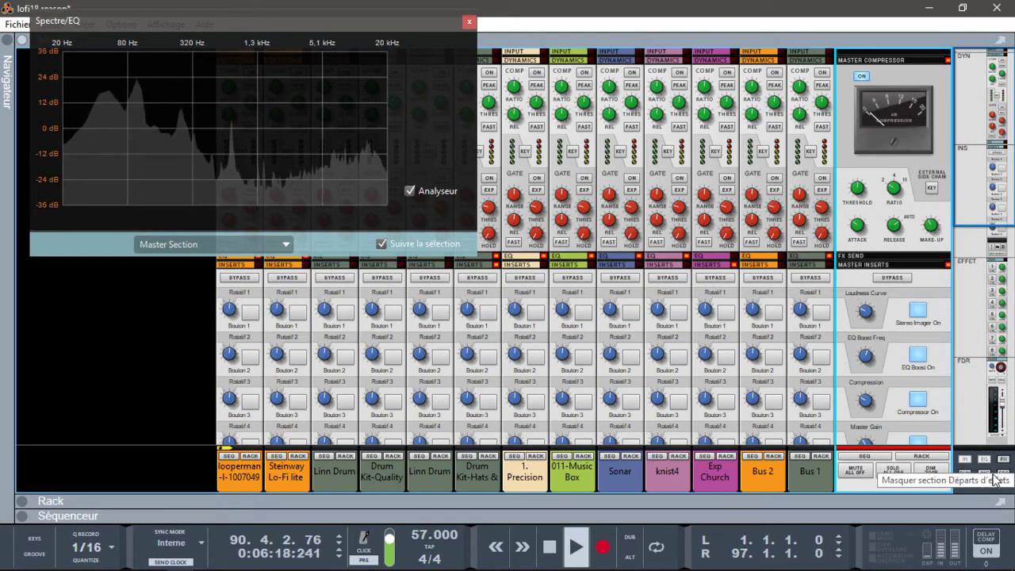
{"action": "left_click", "coordinate": [985, 474]}
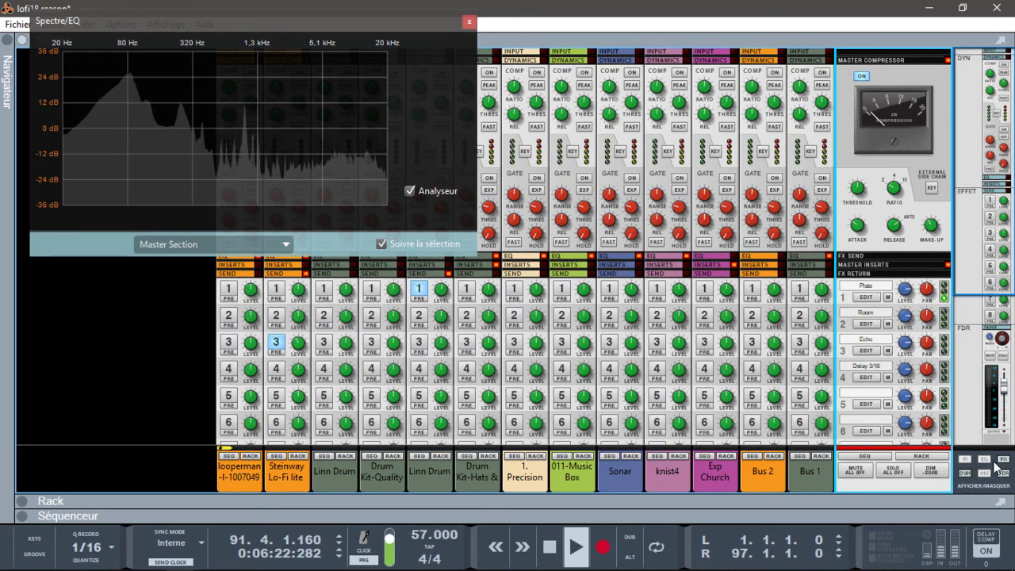
{"action": "left_click", "coordinate": [987, 465]}
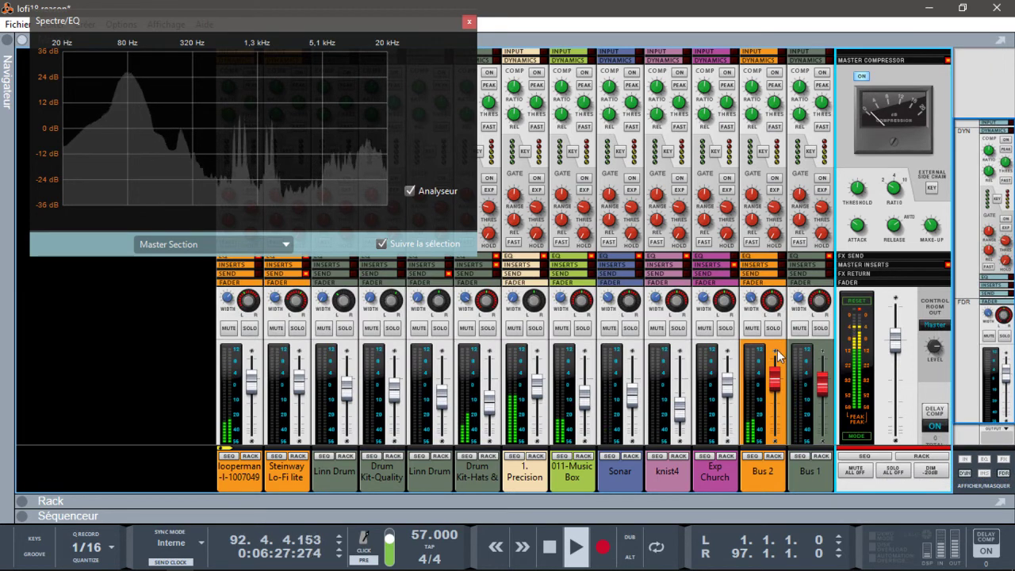
{"action": "left_click", "coordinate": [469, 22]}
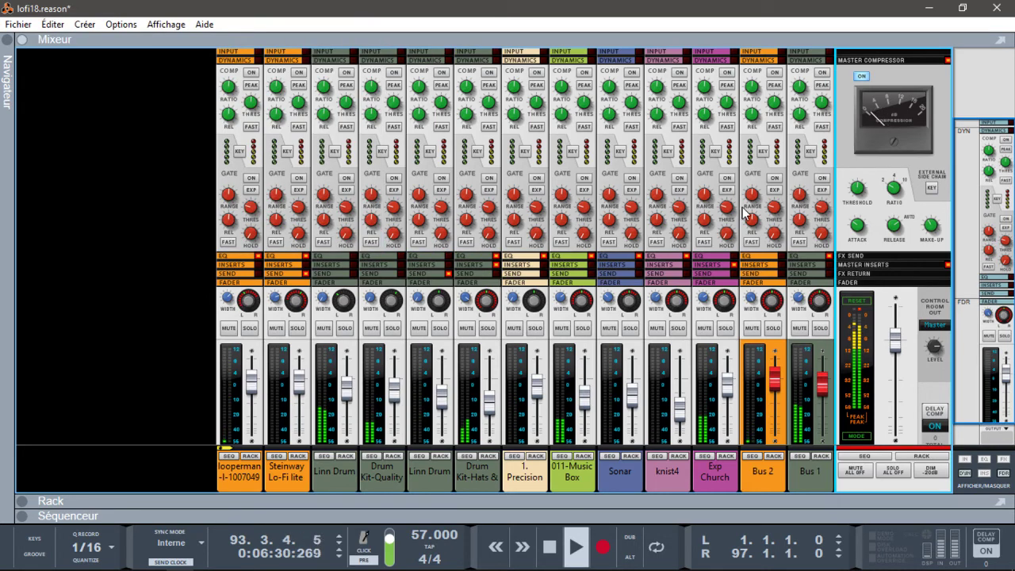
{"action": "left_click", "coordinate": [964, 475]}
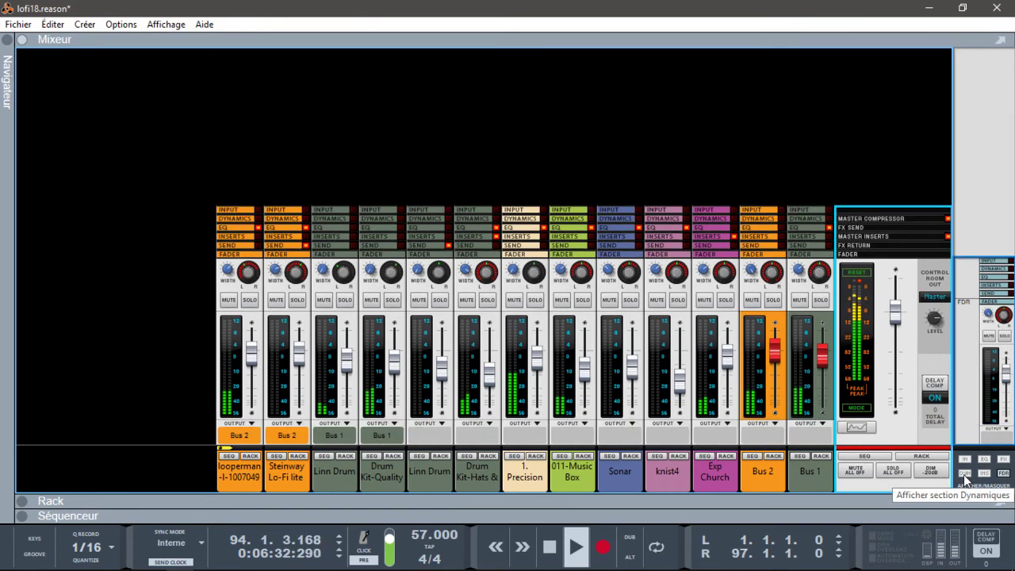
Show the mixer, rack and sequencer together and stop the song's playback.
{"action": "left_click", "coordinate": [22, 501]}
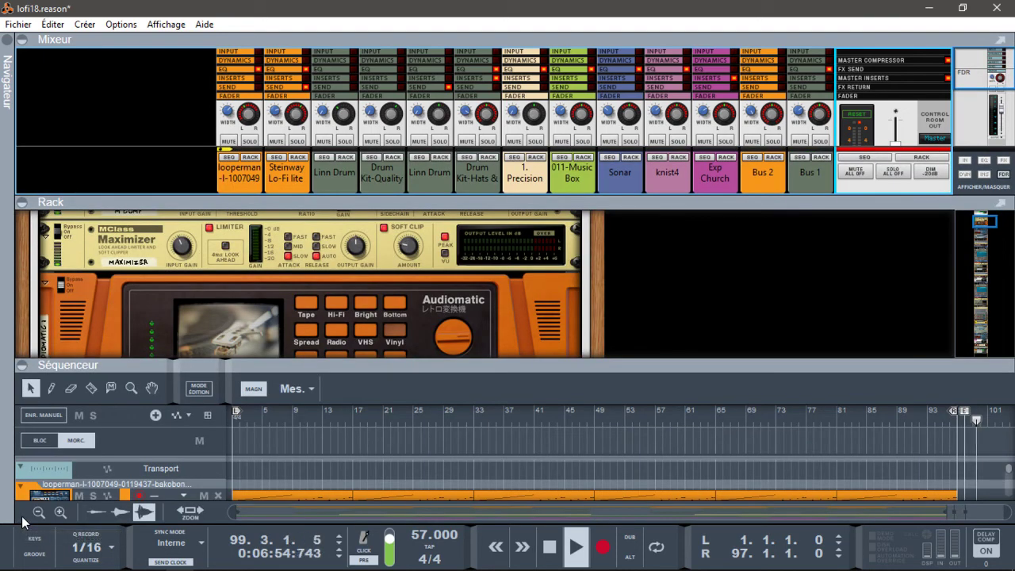
{"action": "left_click", "coordinate": [24, 520]}
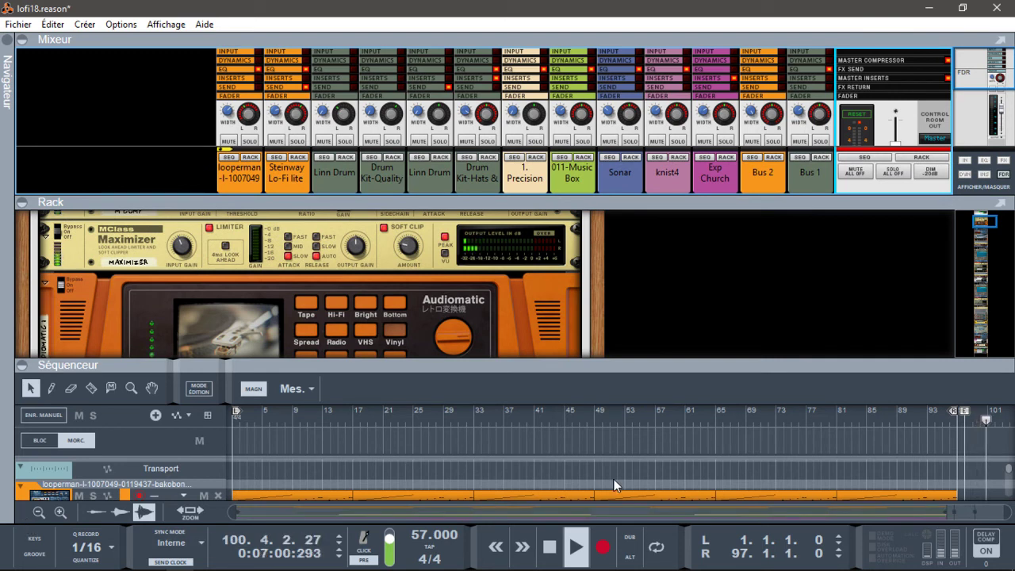
{"action": "key", "text": "space"}
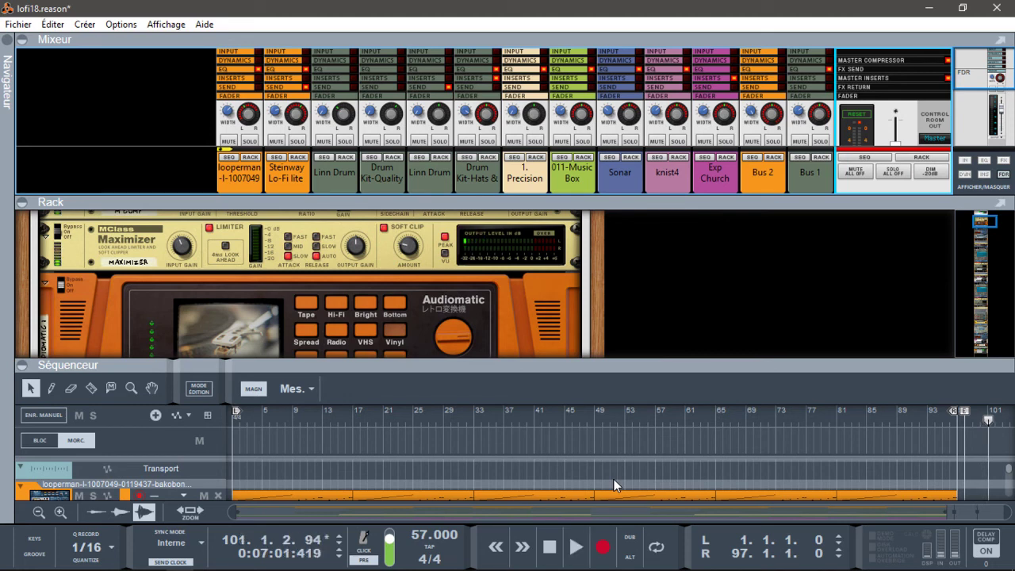